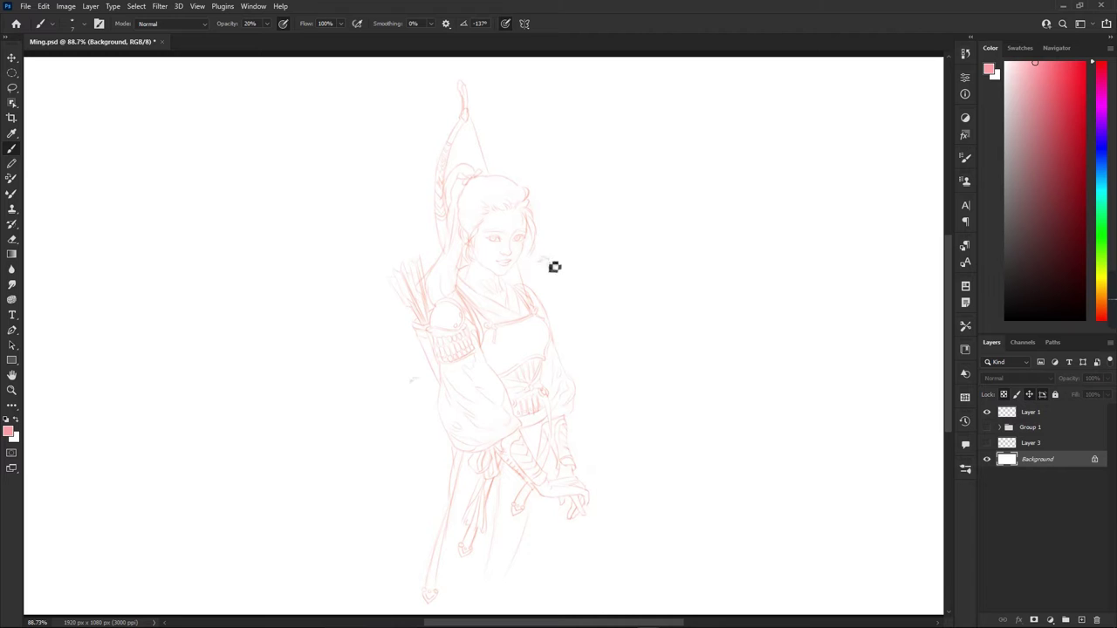
Step: Show Layer 3 so the peach, pale pink, black, brown and pink swatches appear
left_click(987, 442)
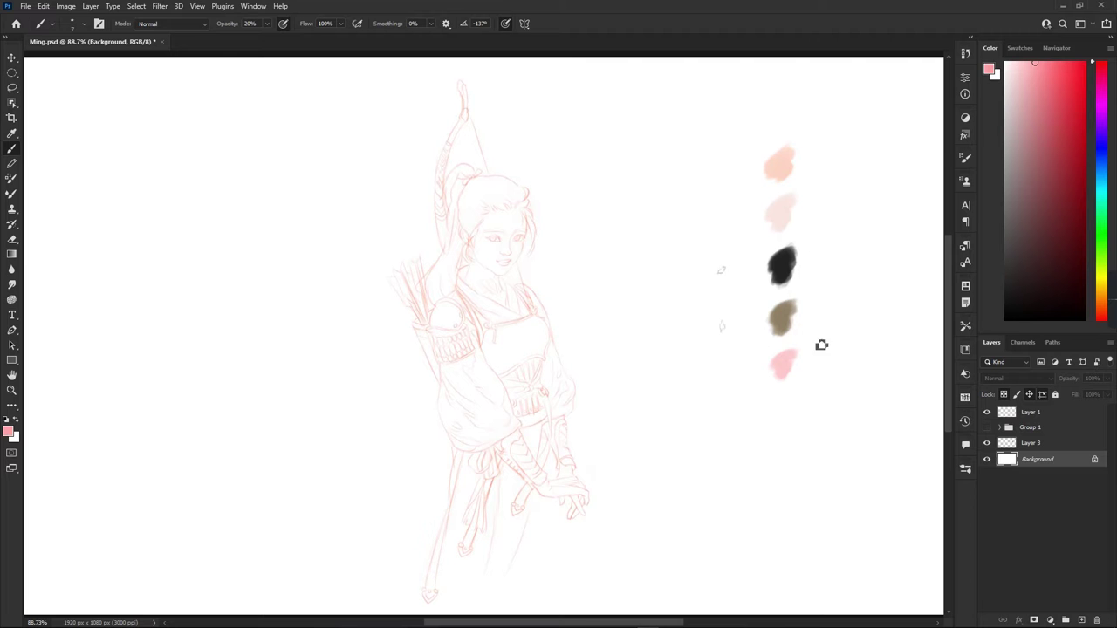
Step: Show Group 1's coloured painting over the sketch and add a new shading layer
left_click(987, 427)
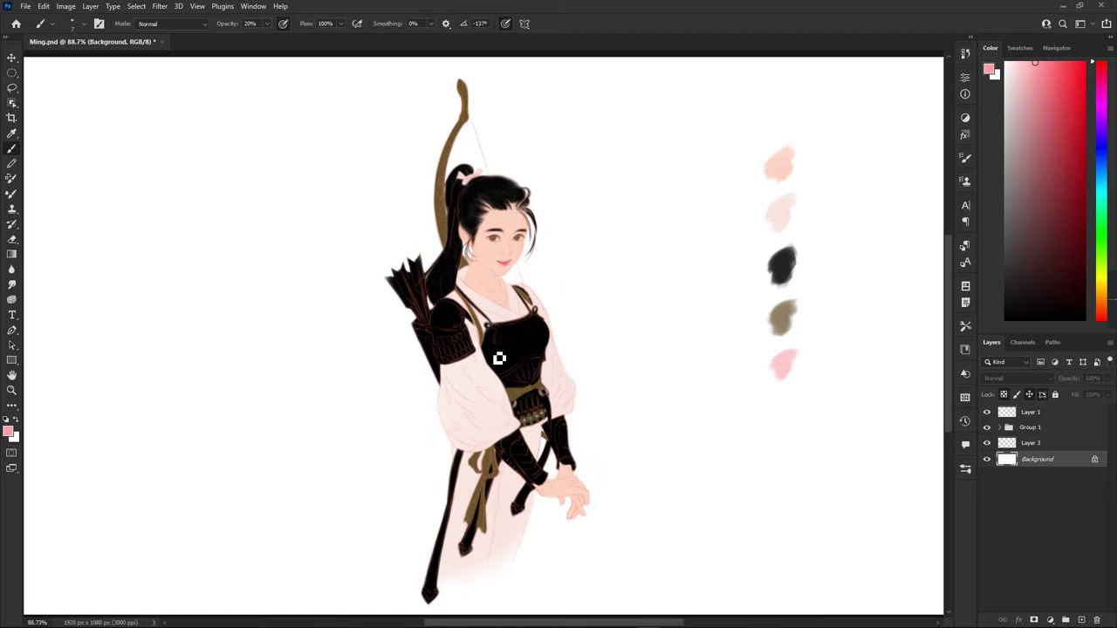
left_click(1027, 417)
Step: Add a new Difference-blended layer and zoom in on the character's face
key("ctrl+shift+alt+n")
left_click(1012, 378)
left_click(1004, 548)
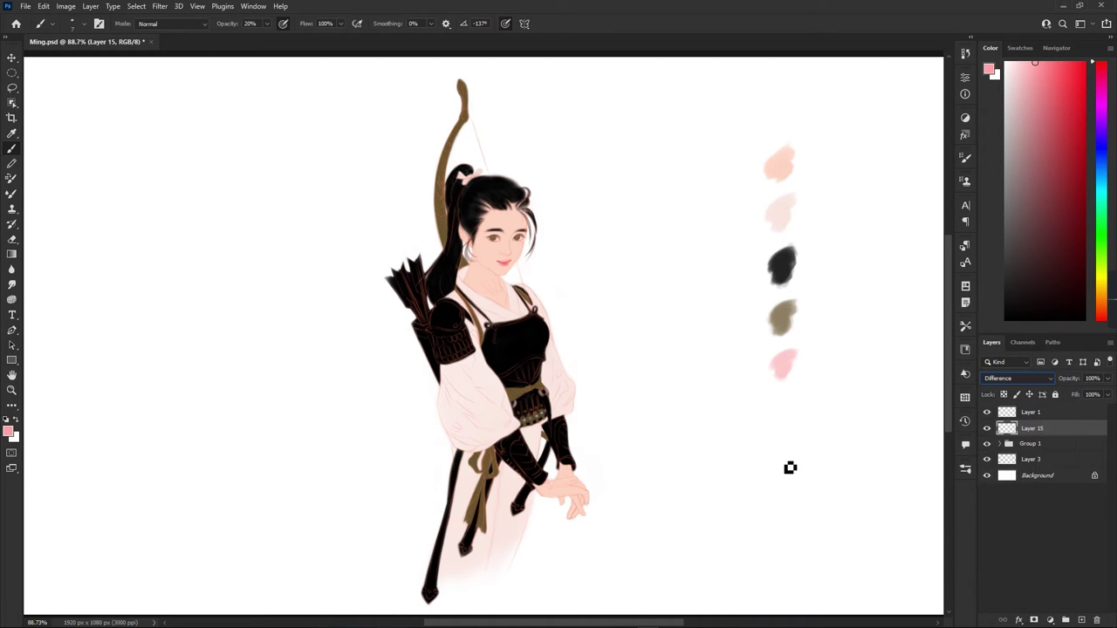
key("alt+bracketright")
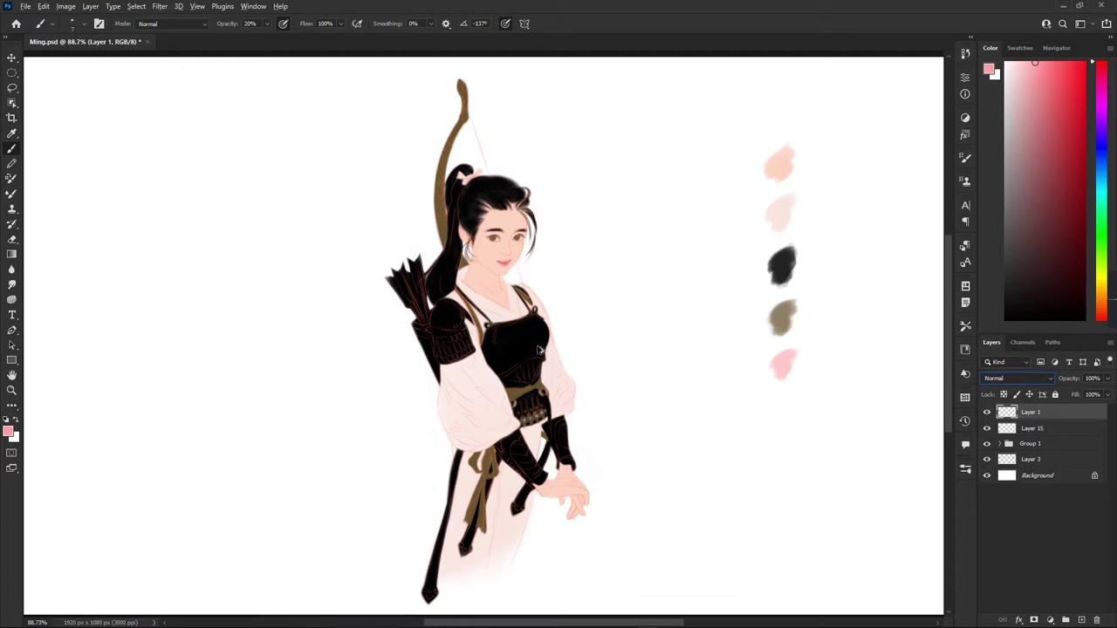
left_click_drag(610, 270, 544, 265)
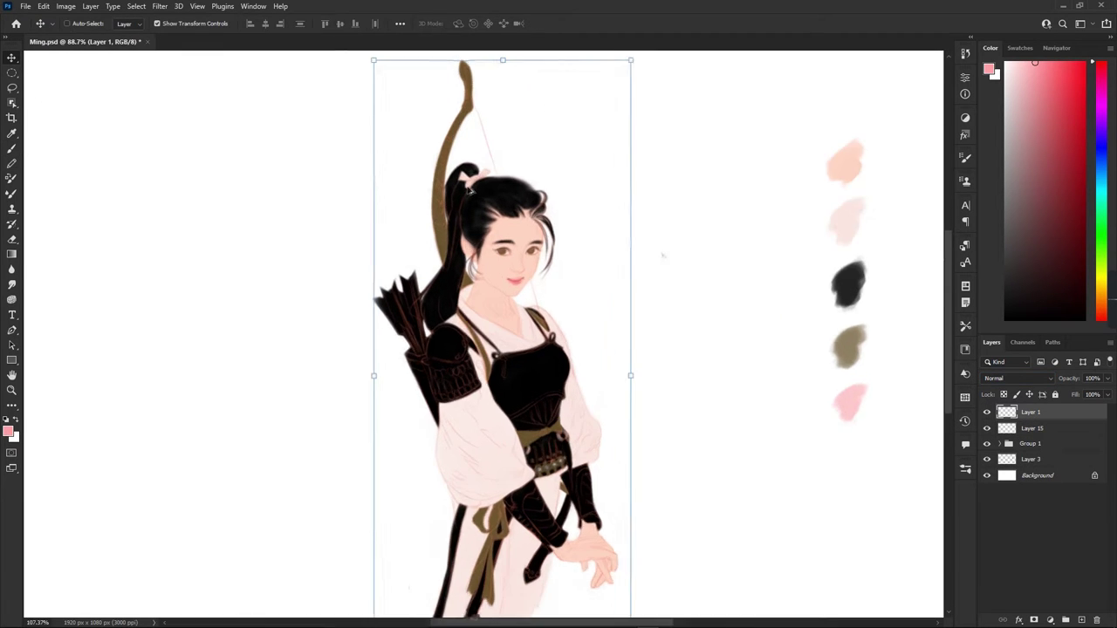
Step: Choose a different brush preset and dark grey swatch, then shade the right cheek on Layer 15
left_click(965, 471)
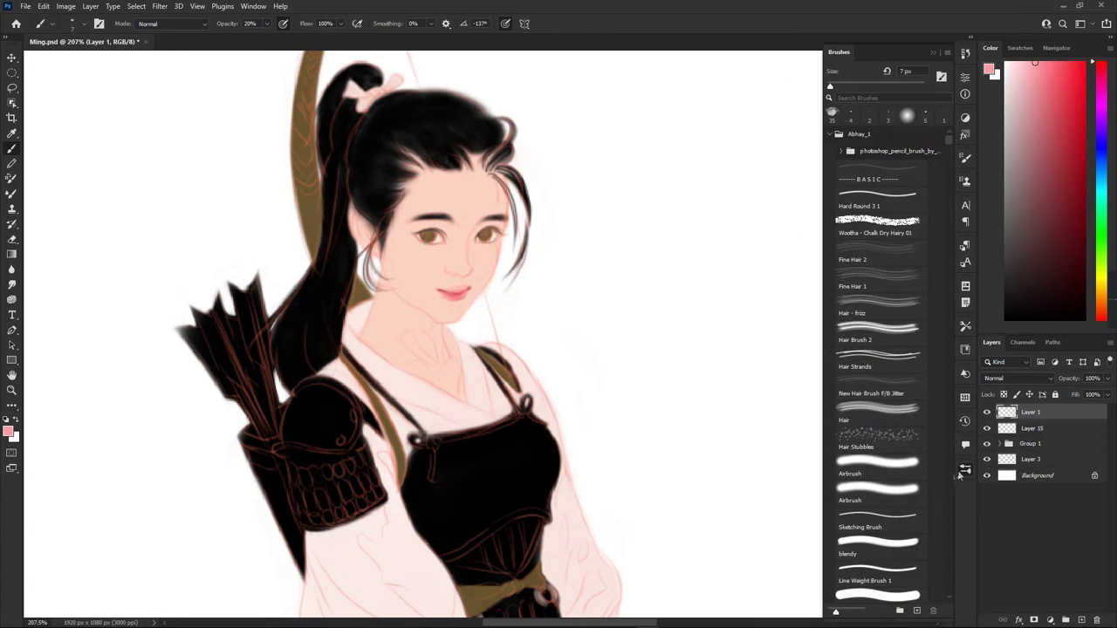
left_click(883, 272)
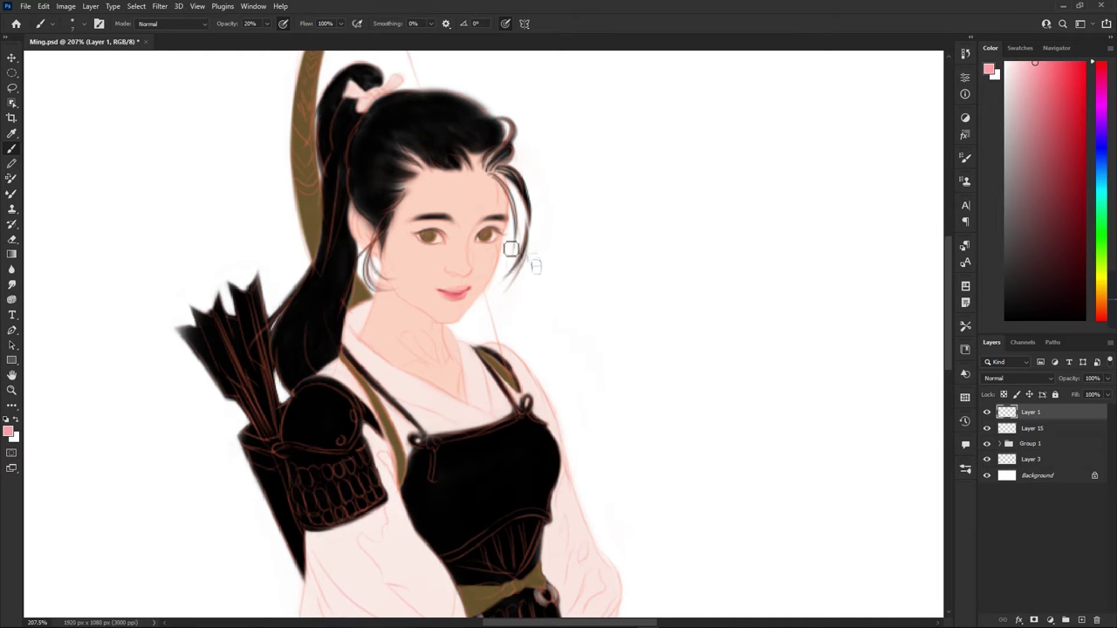
left_click(1011, 431)
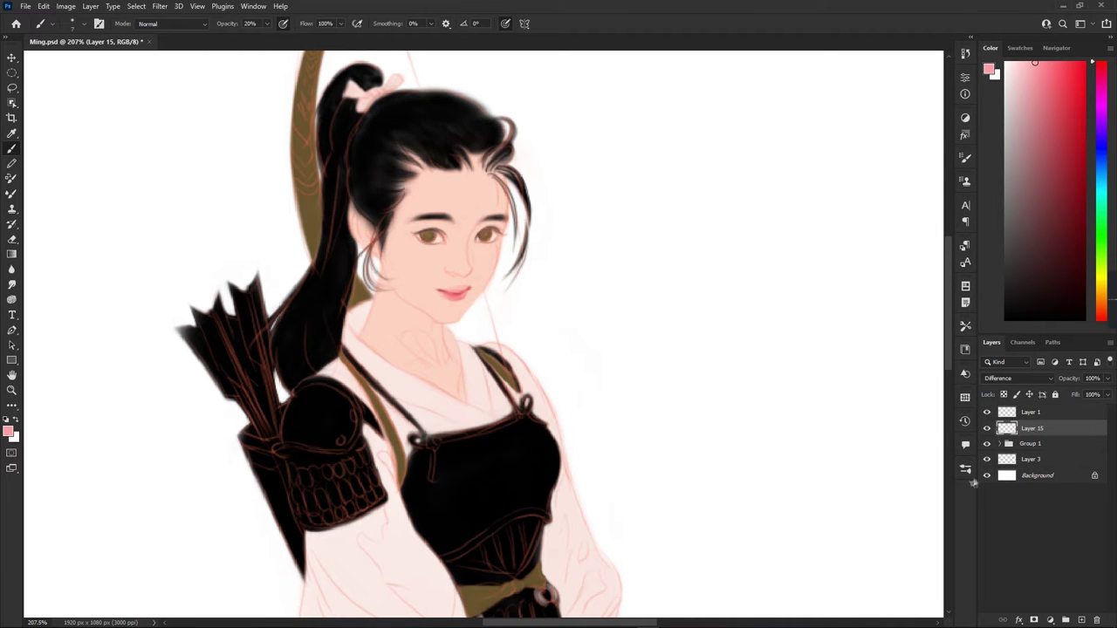
left_click(1019, 48)
left_click(1001, 224)
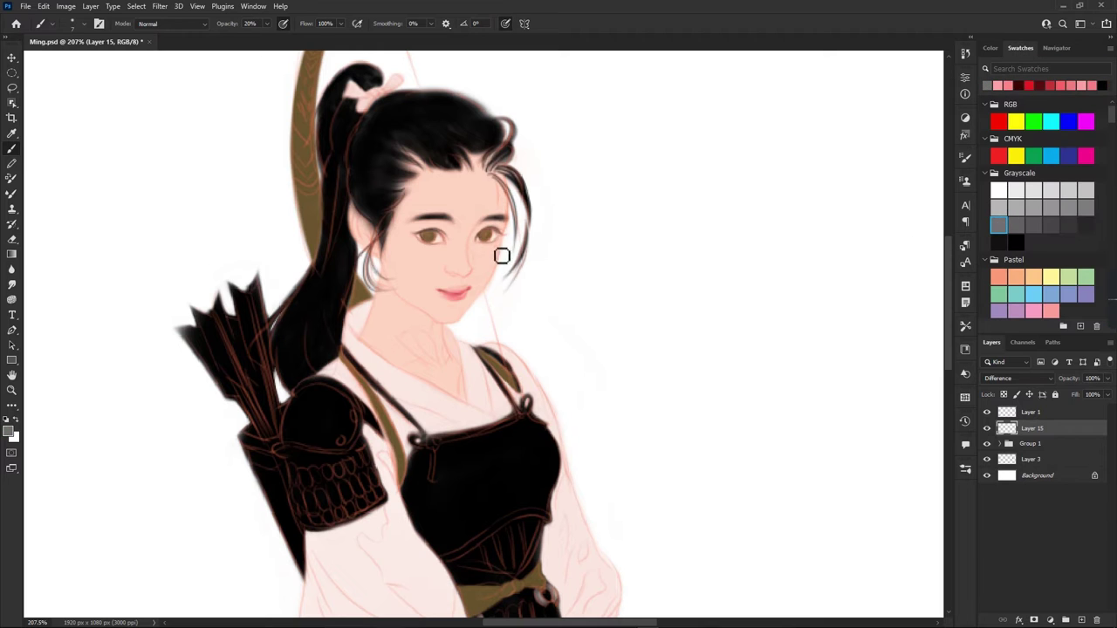
left_click(1086, 226)
left_click_drag(484, 260, 482, 276)
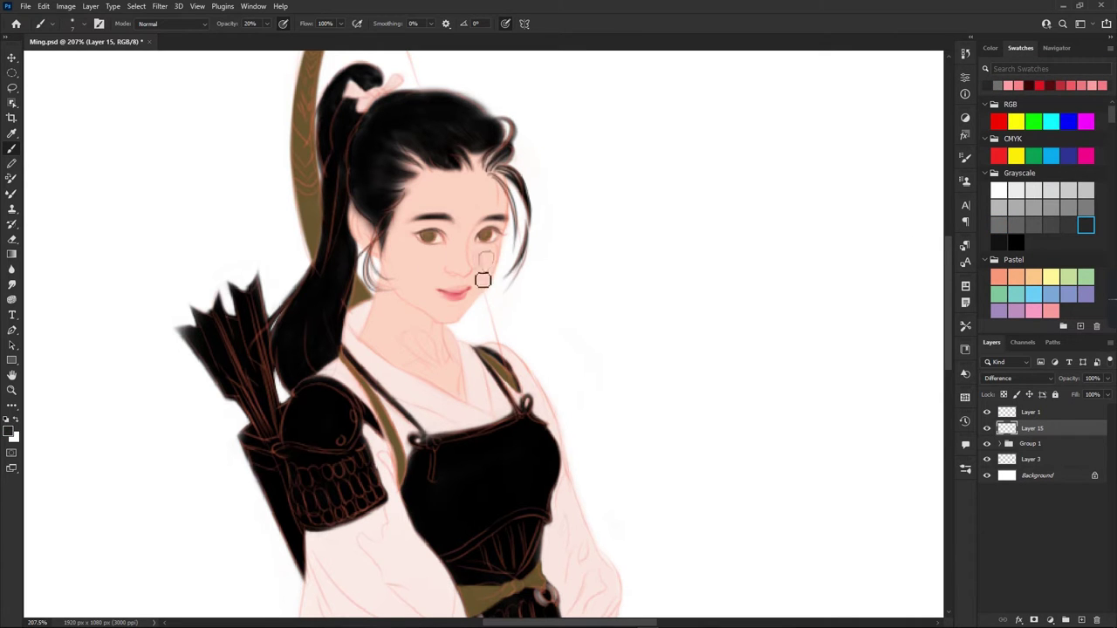
left_click(474, 455, "alt")
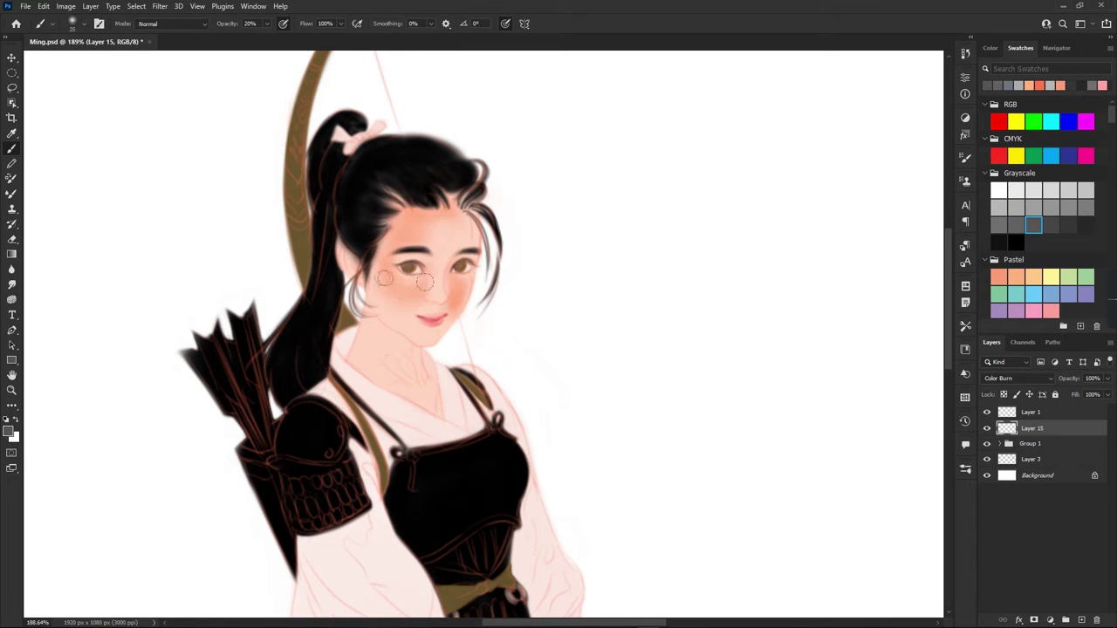
Step: Brush a highlight down the nose bridge and warm shading under the jaw onto the neck
left_click_drag(441, 262, 443, 301)
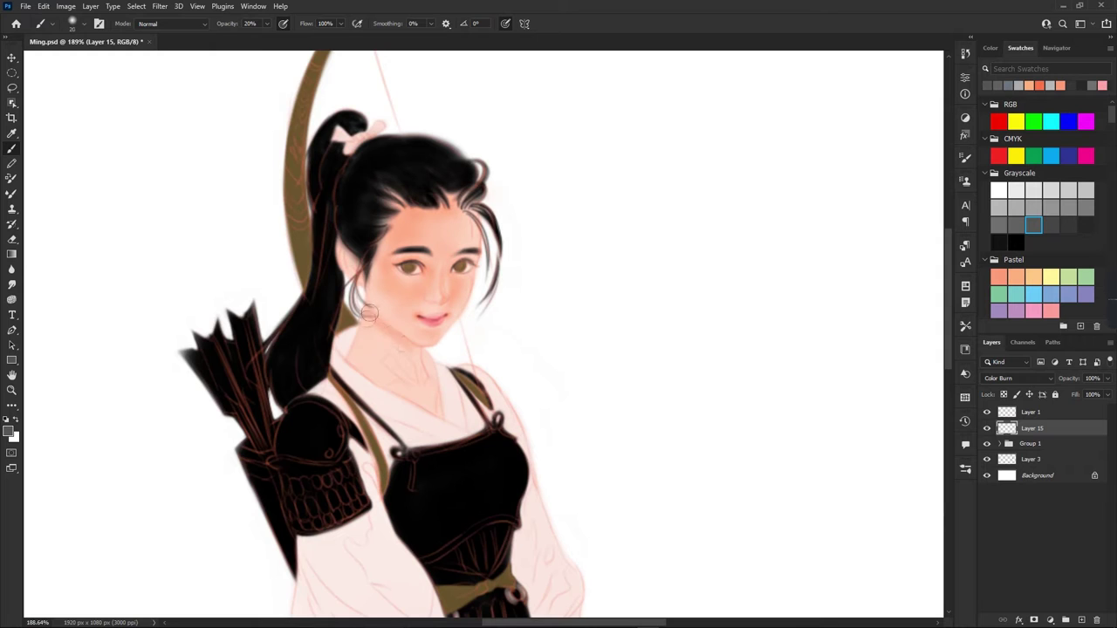
left_click_drag(368, 314, 392, 385)
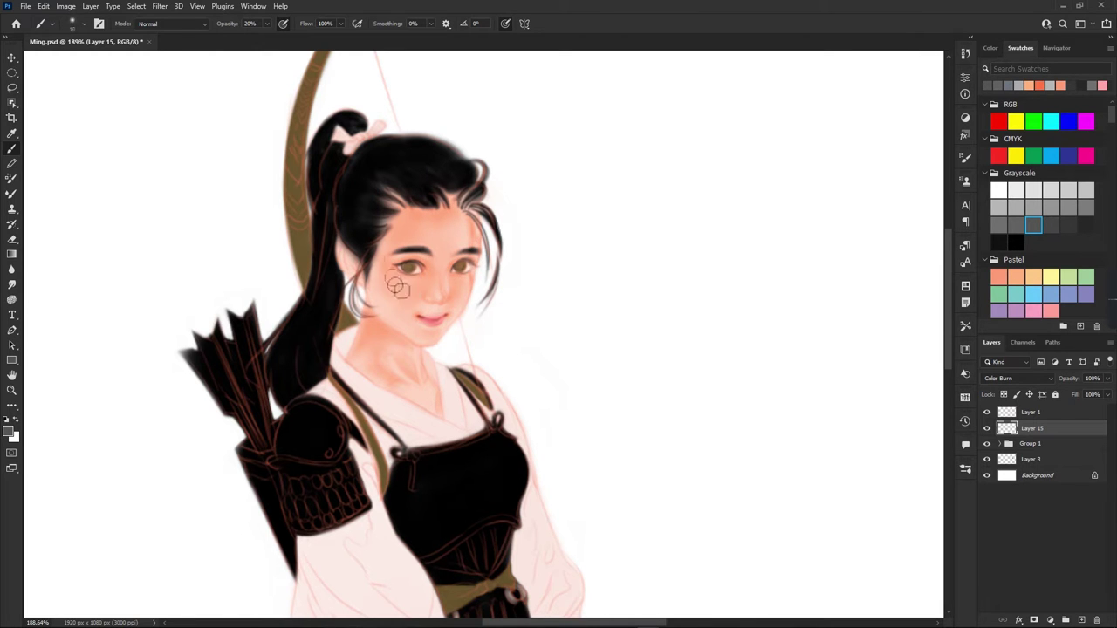
left_click(347, 263, "ctrl")
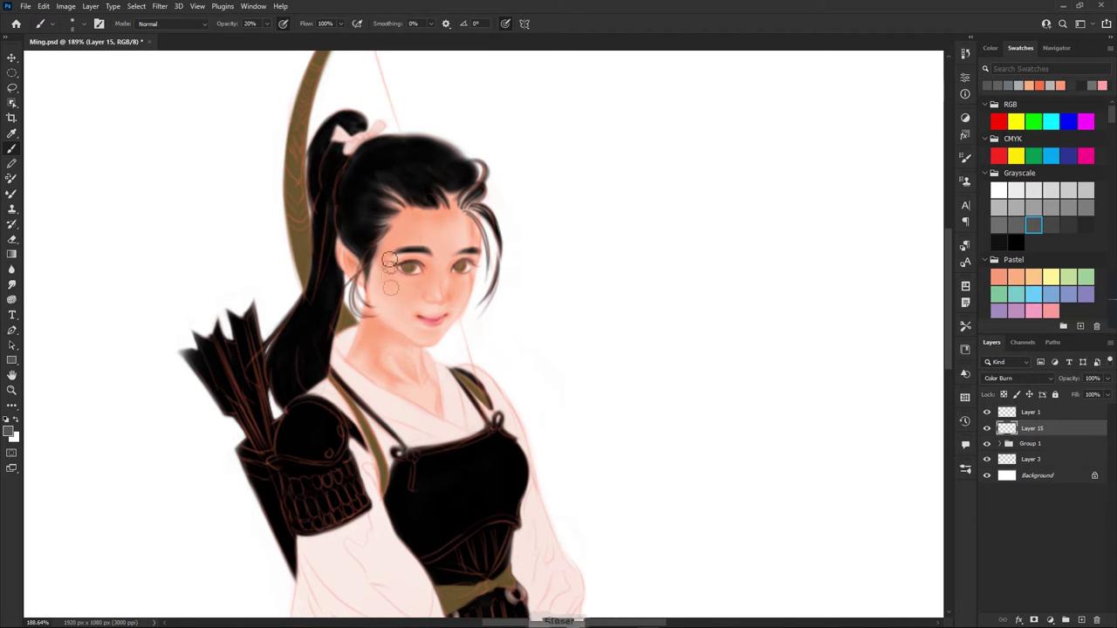
scroll(264, 304, "down", 1)
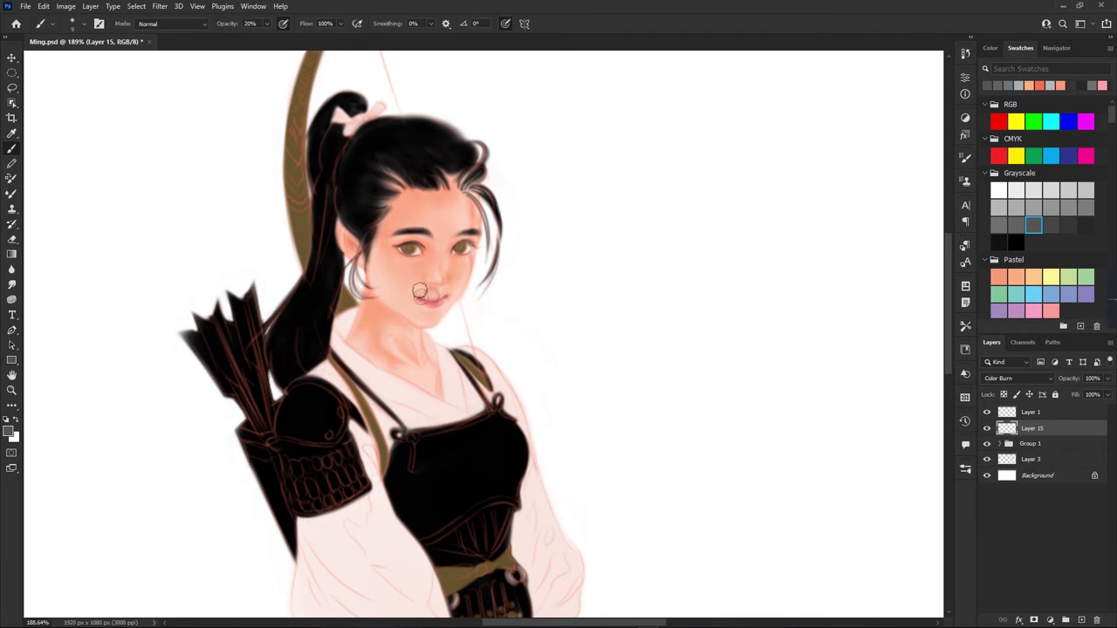
scroll(436, 294, "down", 1)
Step: Switch to the Eraser and shrink its size with the [ key
key("b")
key("e")
key("bracketleft")
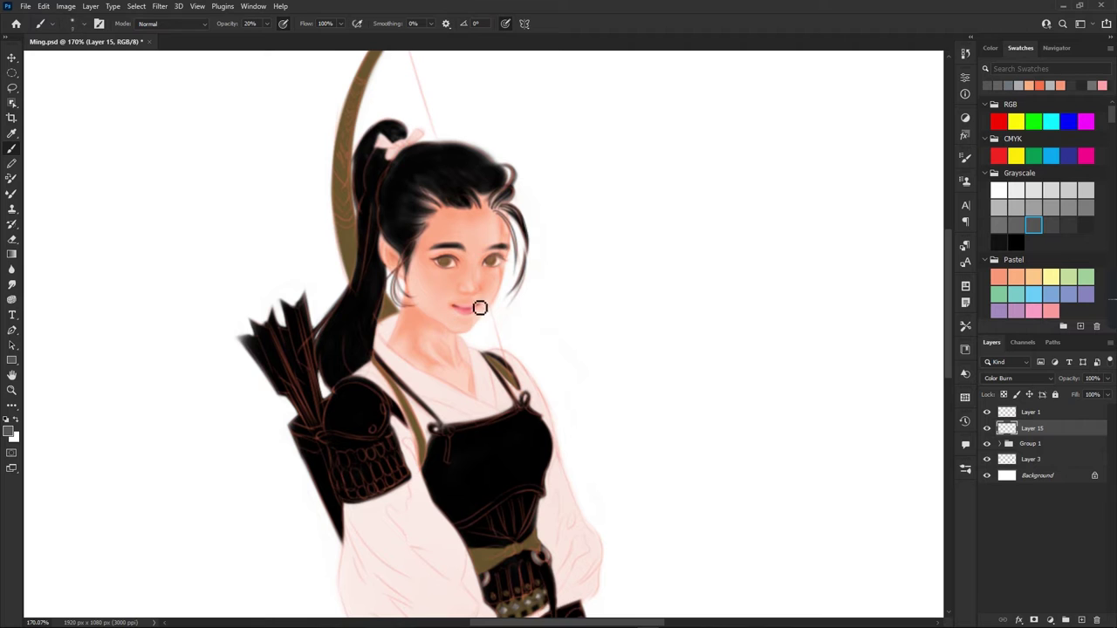
key("bracketleft")
key("bracketleft")
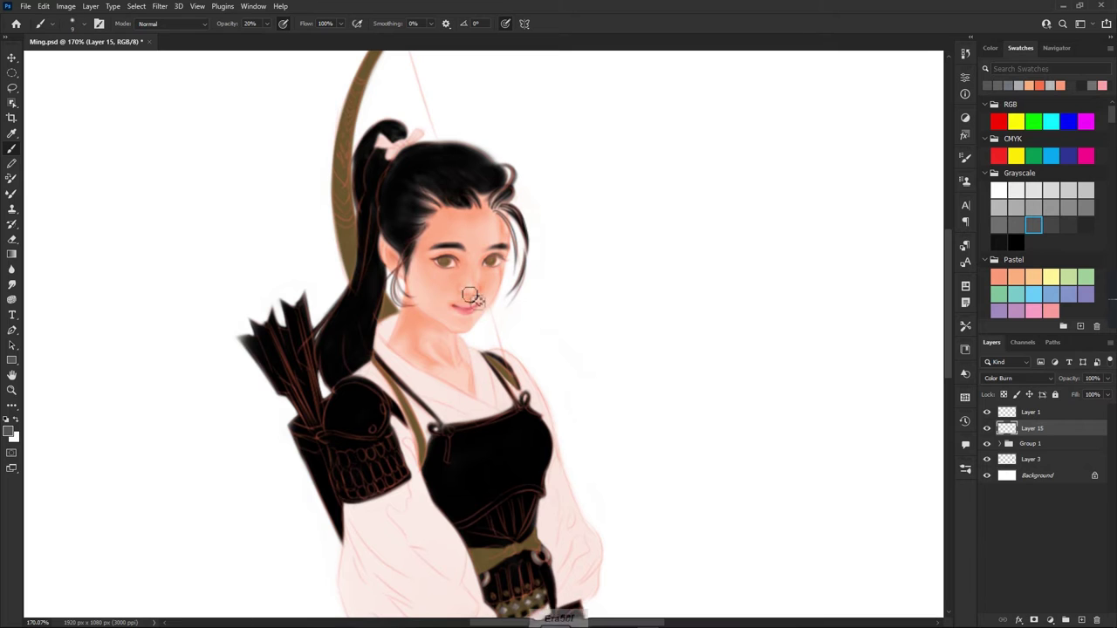
Step: Deepen the lips' pink and erase stray shading around the mouth and chin
mouse_move(455, 307)
left_mouse_down()
mouse_move(481, 304)
mouse_move(470, 320)
mouse_move(453, 313)
mouse_move(467, 304)
left_mouse_up()
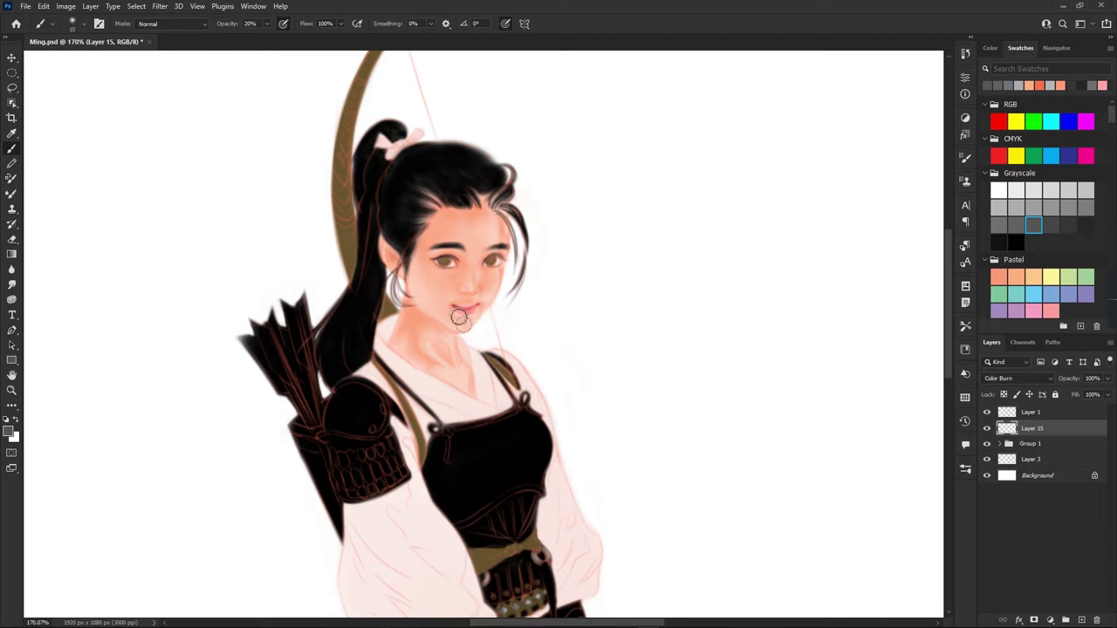
key("e")
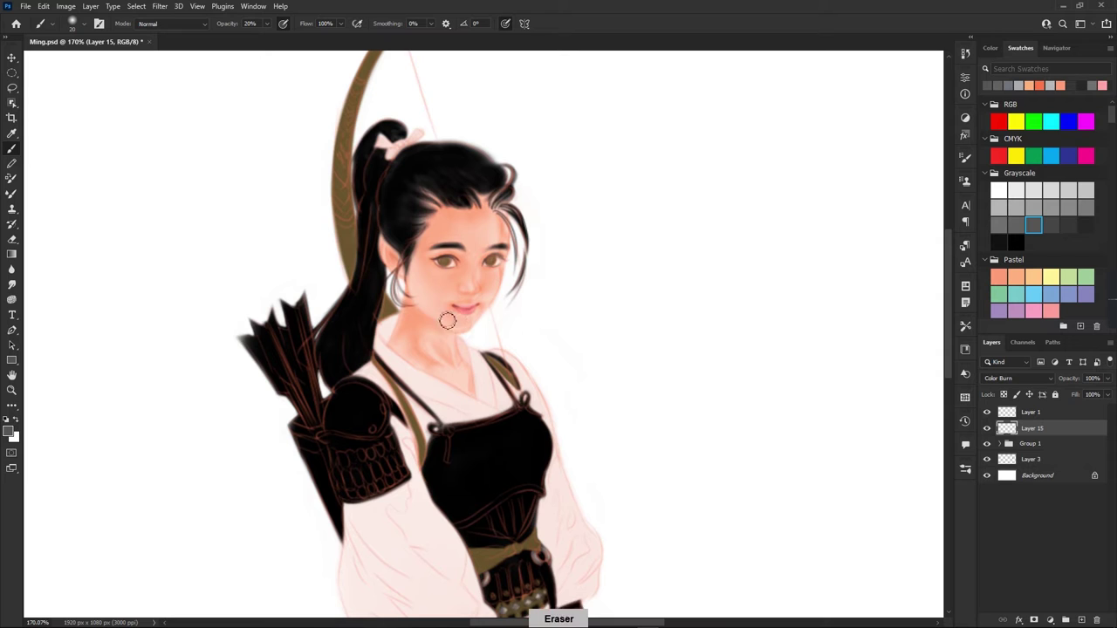
left_click_drag(476, 319, 465, 321)
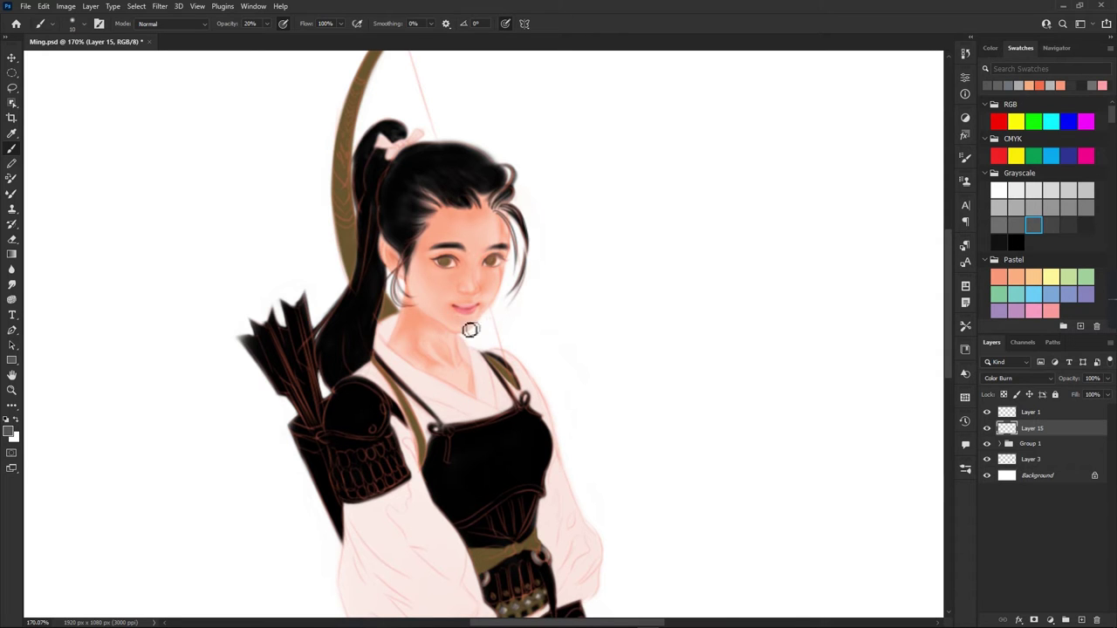
left_click_drag(483, 328, 486, 321)
left_click(493, 322, "ctrl")
left_click(887, 232, "ctrl")
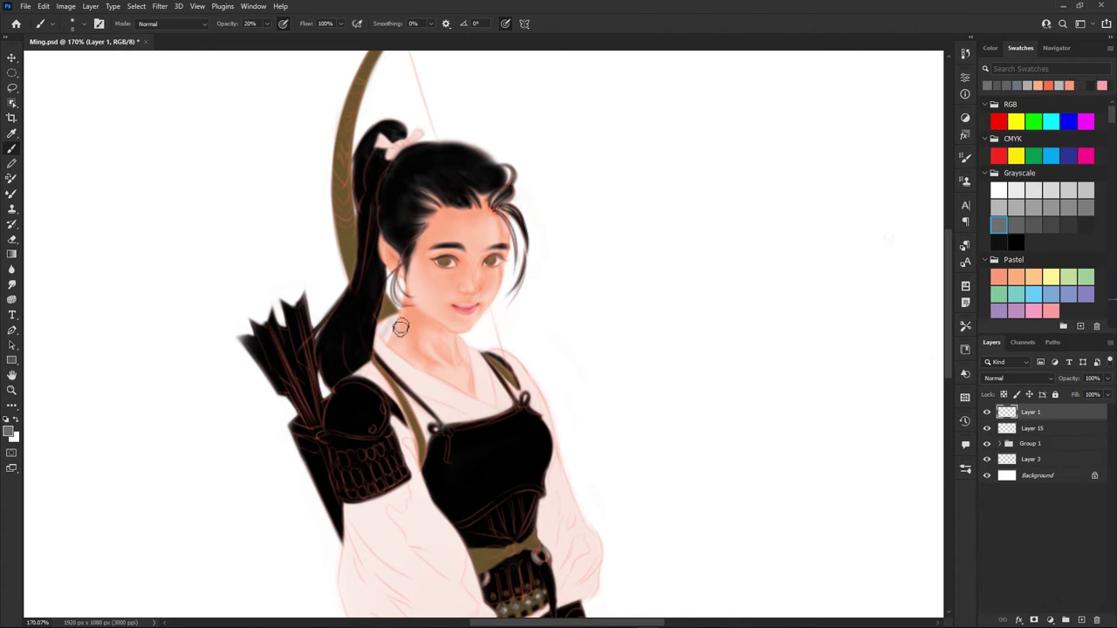
Step: Make the fingers pinker and warm the neck with a collarbone line
scroll(539, 374, "down", 5)
mouse_move(630, 400)
left_mouse_down()
mouse_move(603, 381)
mouse_move(633, 379)
mouse_move(599, 424)
mouse_move(630, 402)
mouse_move(590, 387)
mouse_move(576, 335)
mouse_move(568, 366)
mouse_move(593, 365)
left_mouse_up()
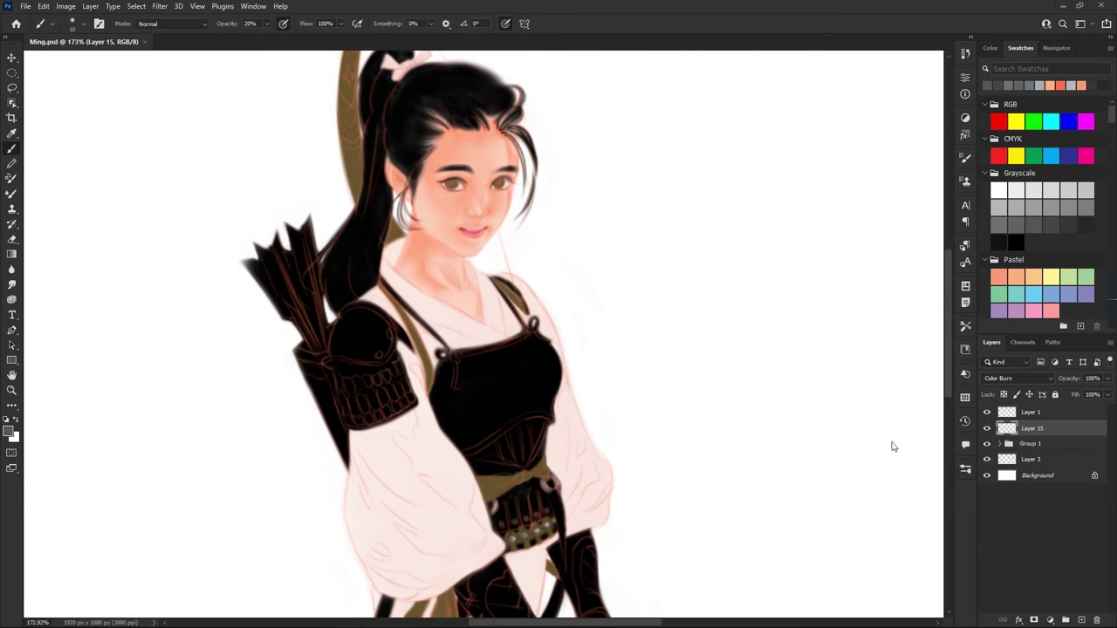
mouse_move(395, 264)
left_mouse_down()
mouse_move(436, 239)
mouse_move(480, 289)
mouse_move(381, 243)
left_mouse_up()
Step: Blend warm grey shading over the chest, collarbone and neck skin
left_click(380, 243, "alt")
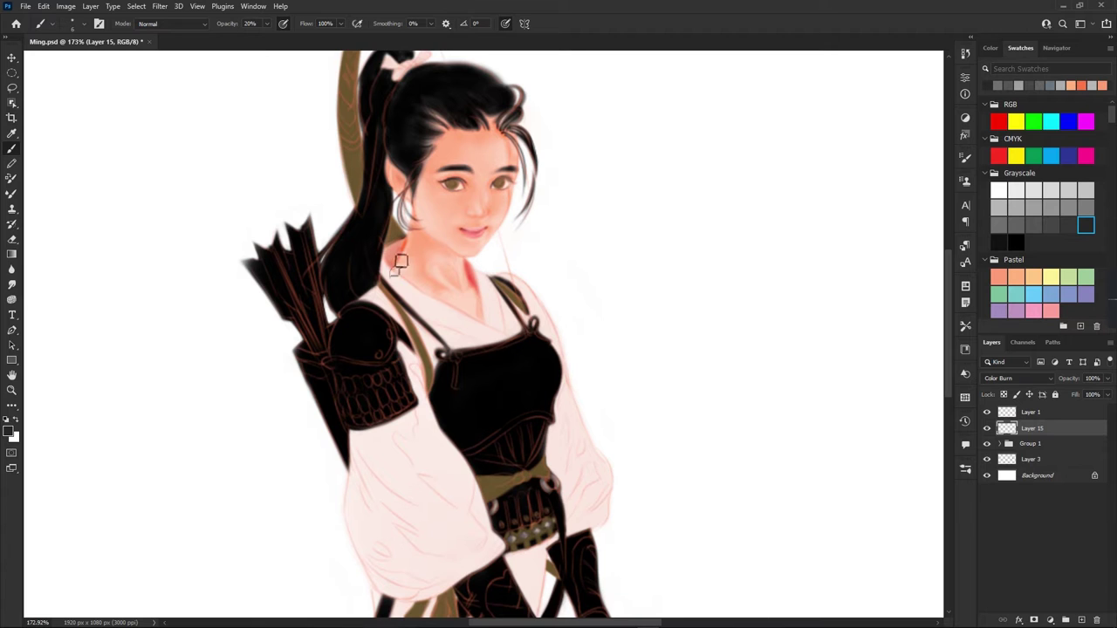
mouse_move(484, 287)
left_mouse_down()
mouse_move(501, 324)
mouse_move(435, 329)
left_mouse_up()
left_click(427, 349, "alt")
left_click_drag(412, 250, 402, 261)
left_click(391, 242, "alt")
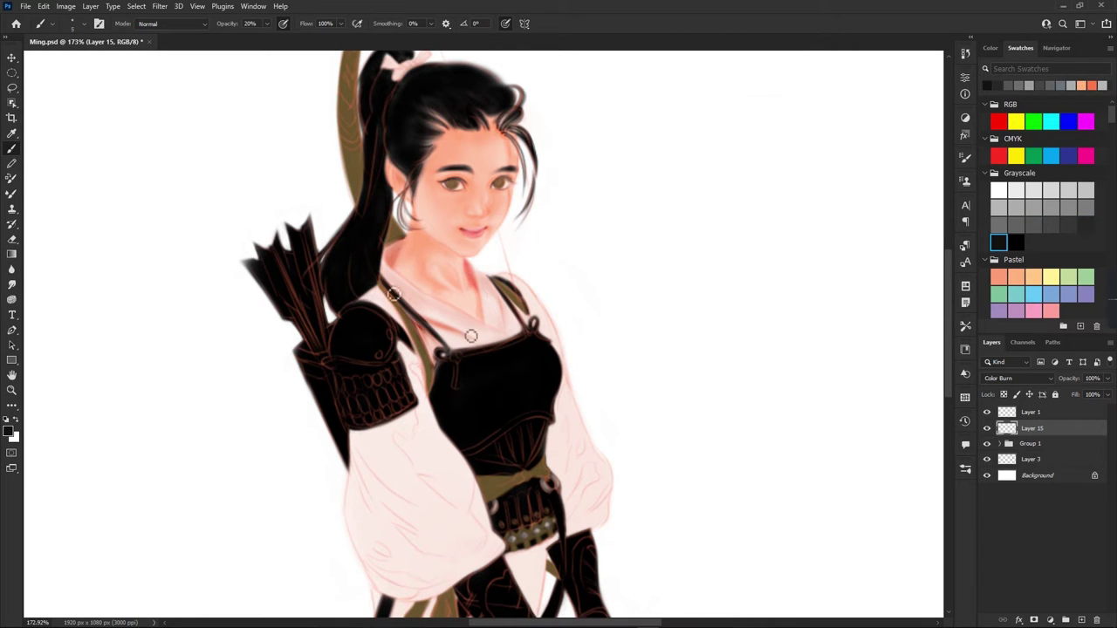
left_click(458, 338, "alt")
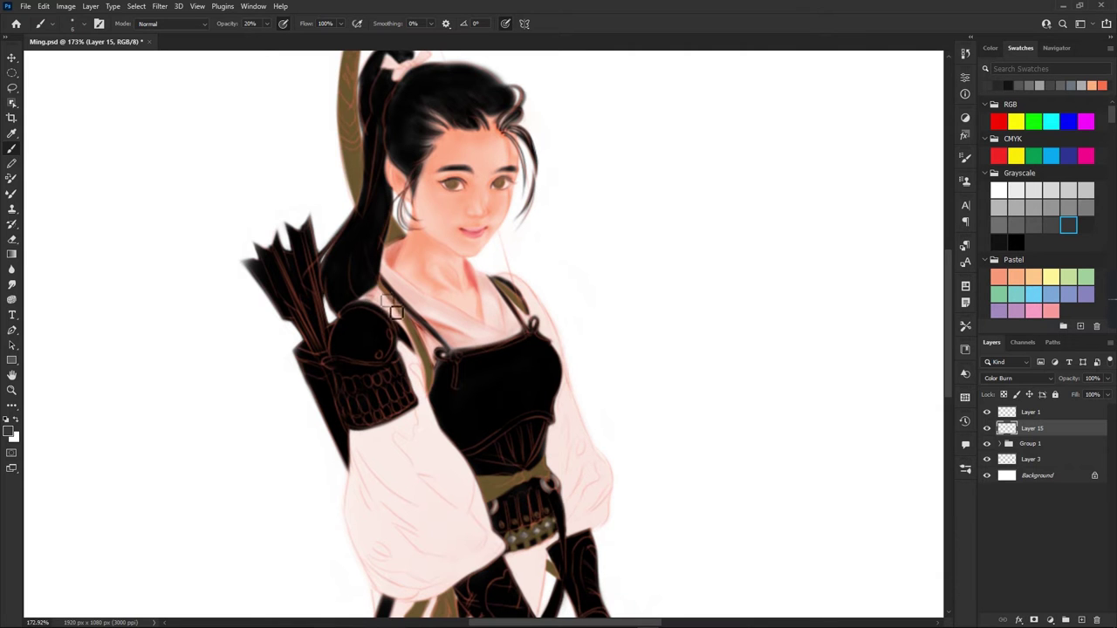
left_click(374, 299, "alt")
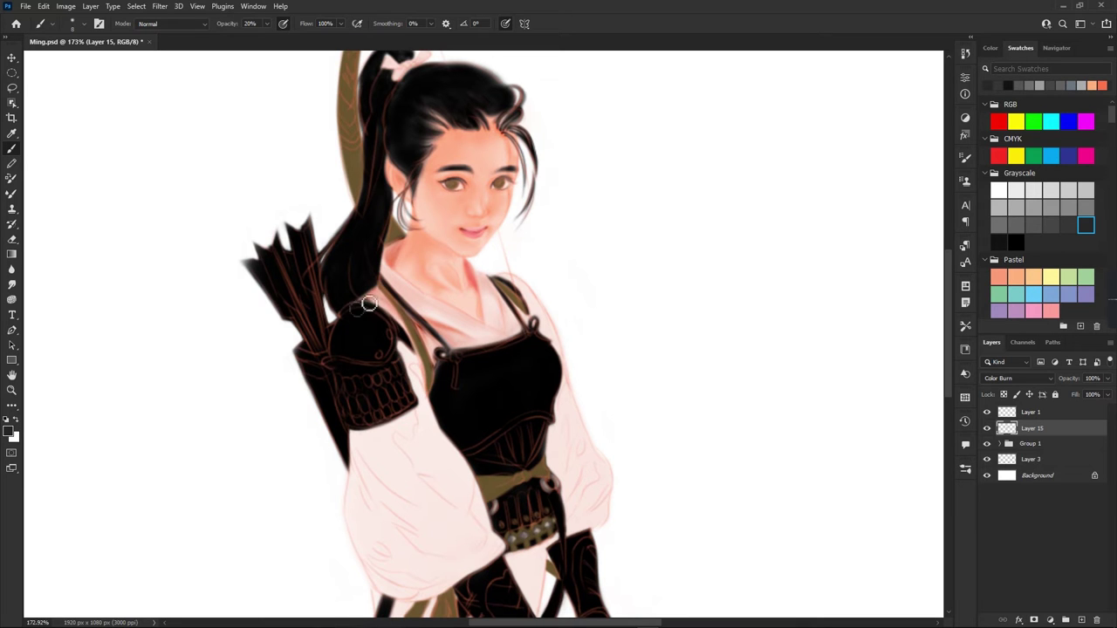
key("e")
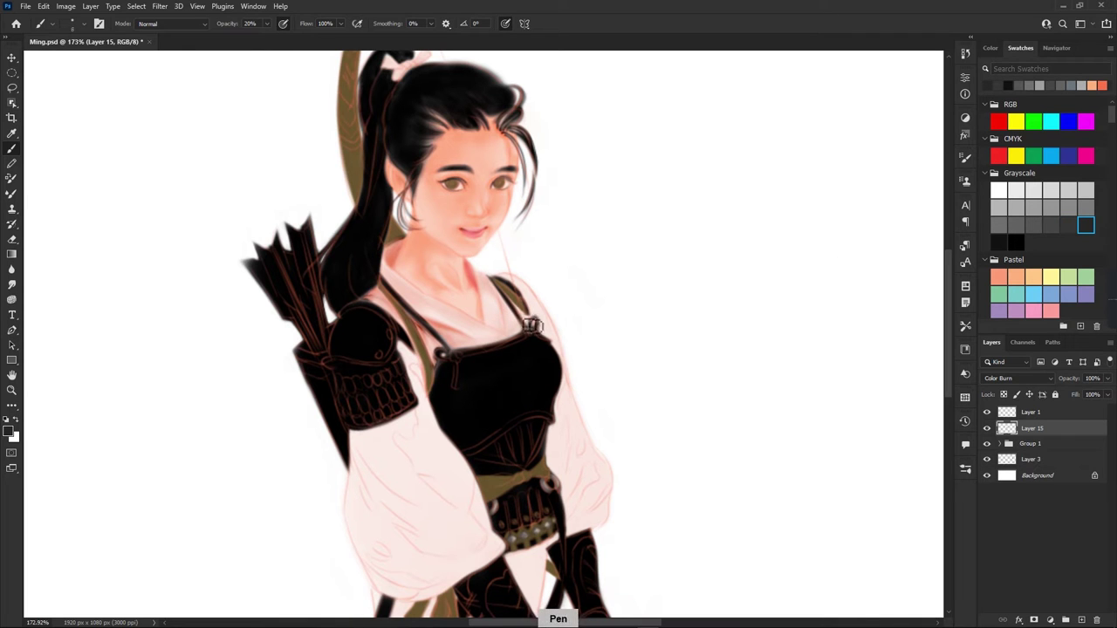
Step: Erase the soft halo along the right sleeve's outer edge and shade that edge pink
left_click_drag(502, 301, 496, 287)
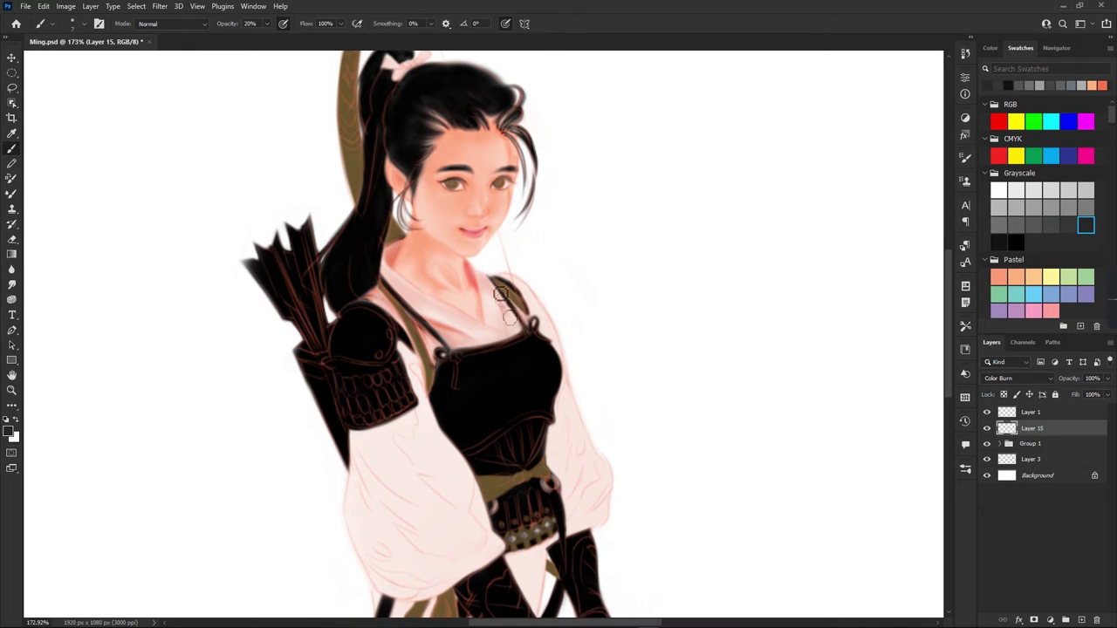
key("ctrl+z")
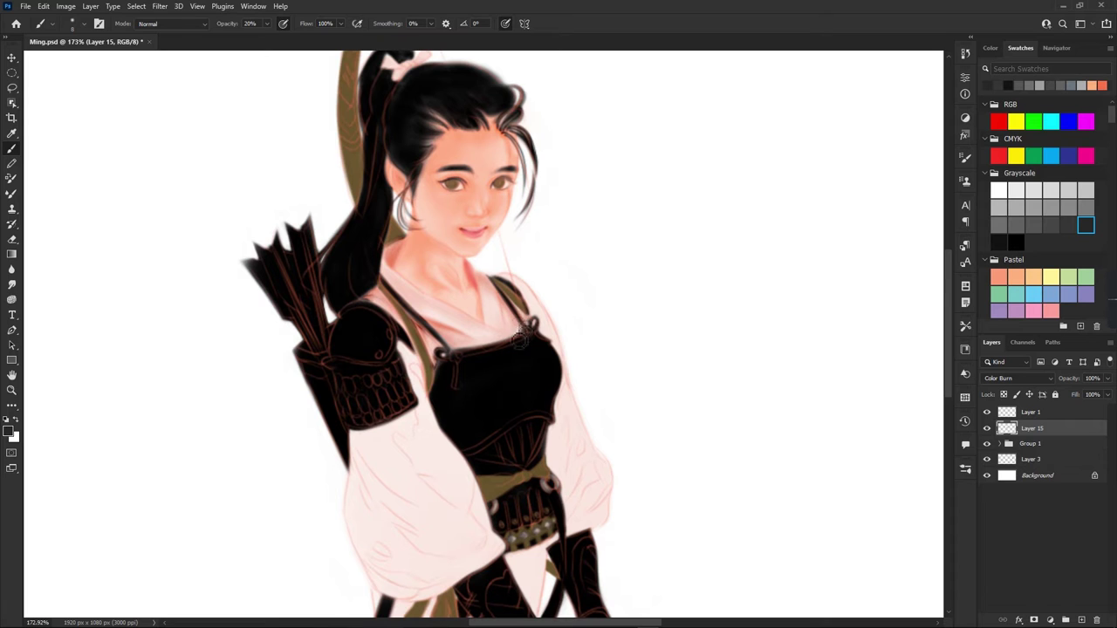
key("e")
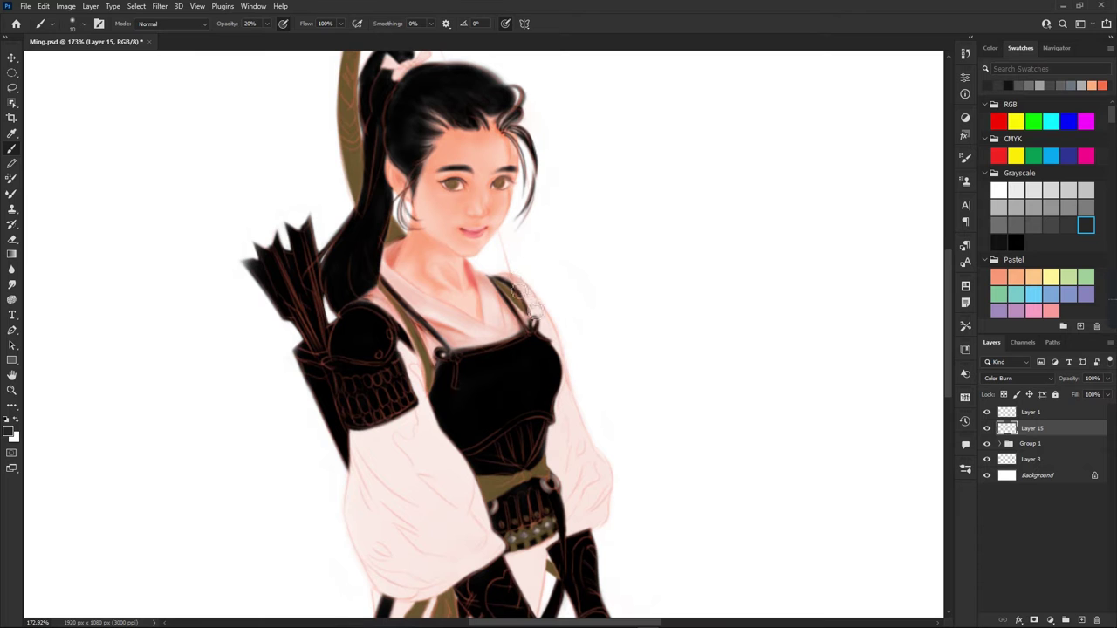
key("e")
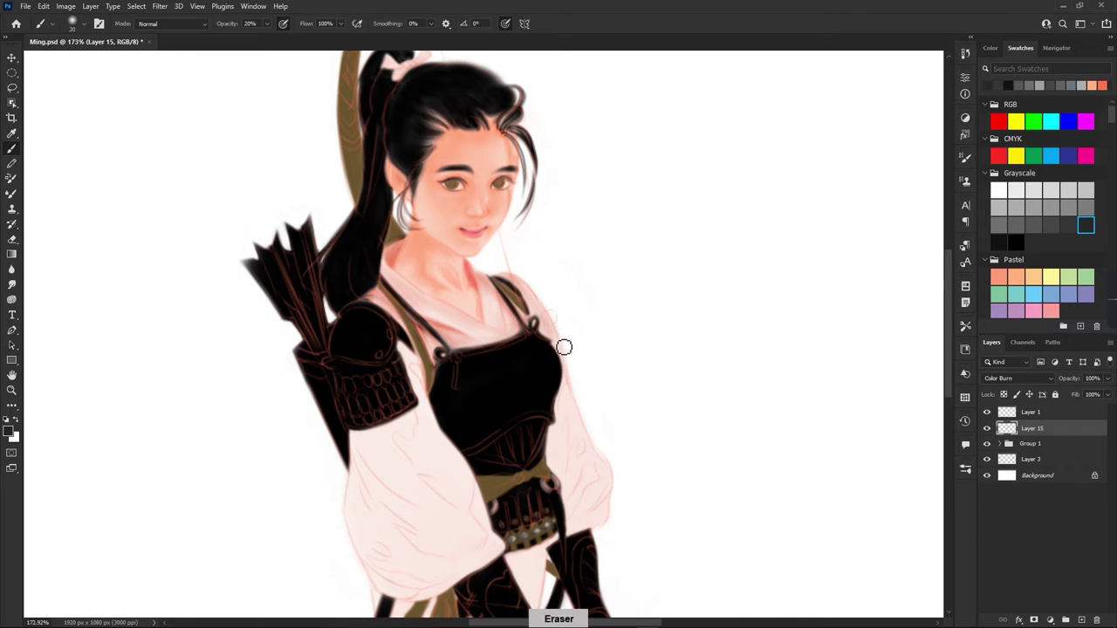
scroll(397, 342, "down", 2)
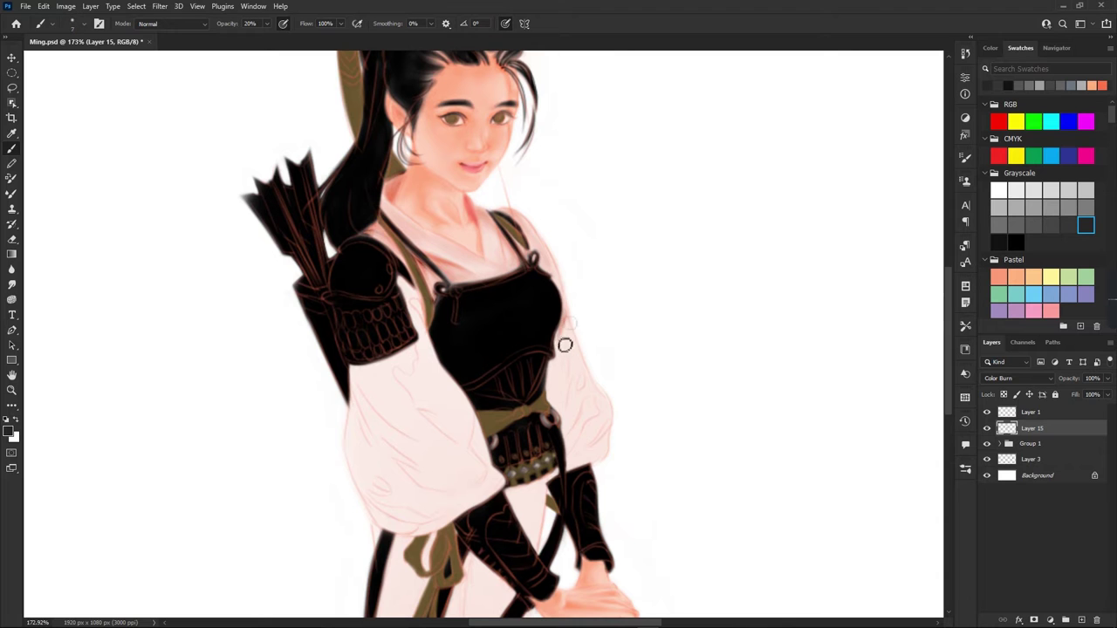
left_click_drag(561, 336, 597, 412)
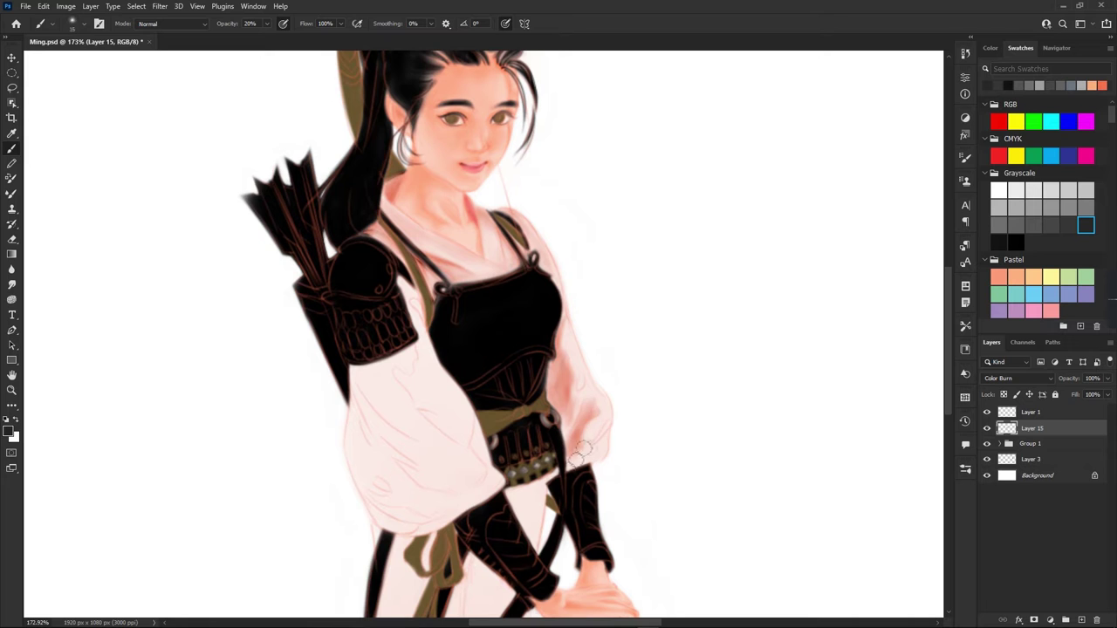
left_click_drag(581, 417, 563, 301)
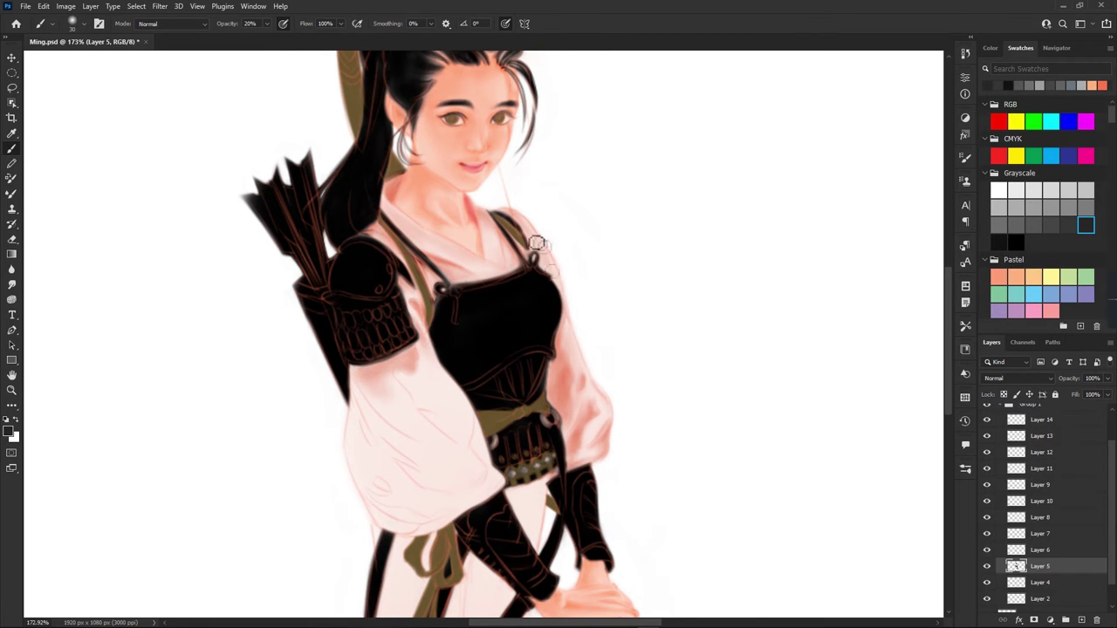
Step: Paint pink Color Burn shading along the left sleeve's edges and down the robe skirt
mouse_move(438, 460)
left_mouse_down()
mouse_move(366, 397)
mouse_move(369, 427)
mouse_move(411, 446)
mouse_move(384, 401)
mouse_move(421, 423)
mouse_move(387, 474)
mouse_move(439, 515)
mouse_move(453, 506)
mouse_move(412, 530)
mouse_move(353, 497)
left_mouse_up()
left_click_drag(493, 489, 450, 423)
scroll(480, 450, "down", 5)
mouse_move(410, 349)
left_mouse_down()
mouse_move(436, 541)
mouse_move(374, 550)
left_mouse_up()
scroll(373, 550, "down", 1)
left_click(385, 529, "ctrl")
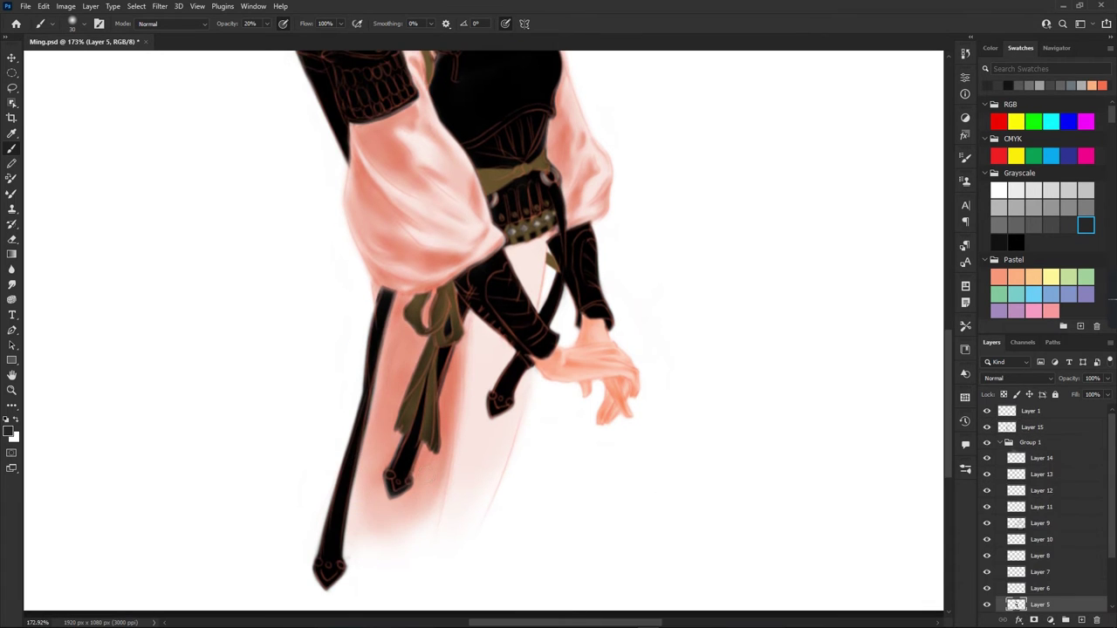
left_click(1033, 427)
scroll(455, 315, "down", 3)
scroll(454, 316, "up", 3)
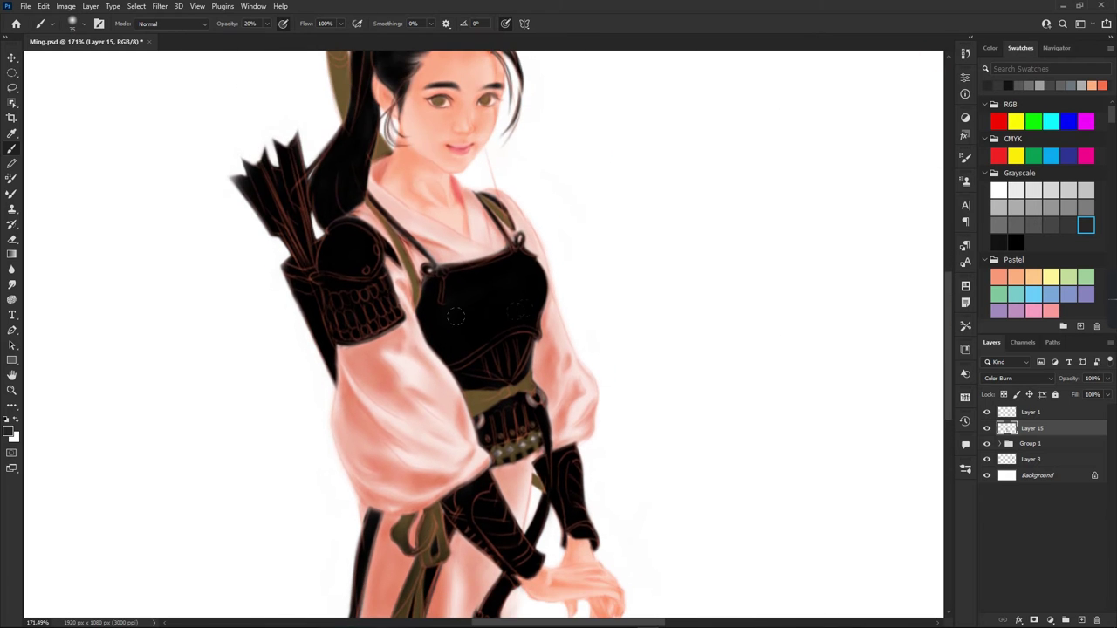
Step: Darken the bow's upper and lower limbs with deeper brown strokes
scroll(454, 316, "down", 3)
scroll(436, 261, "up", 5)
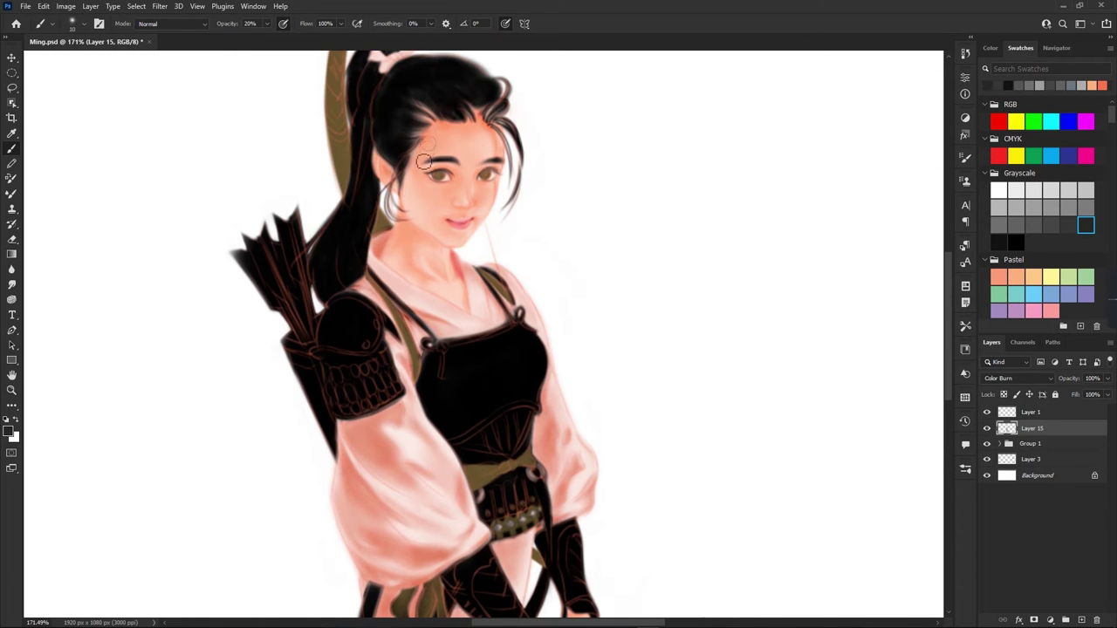
scroll(421, 263, "up", 5)
left_click_drag(384, 107, 331, 262)
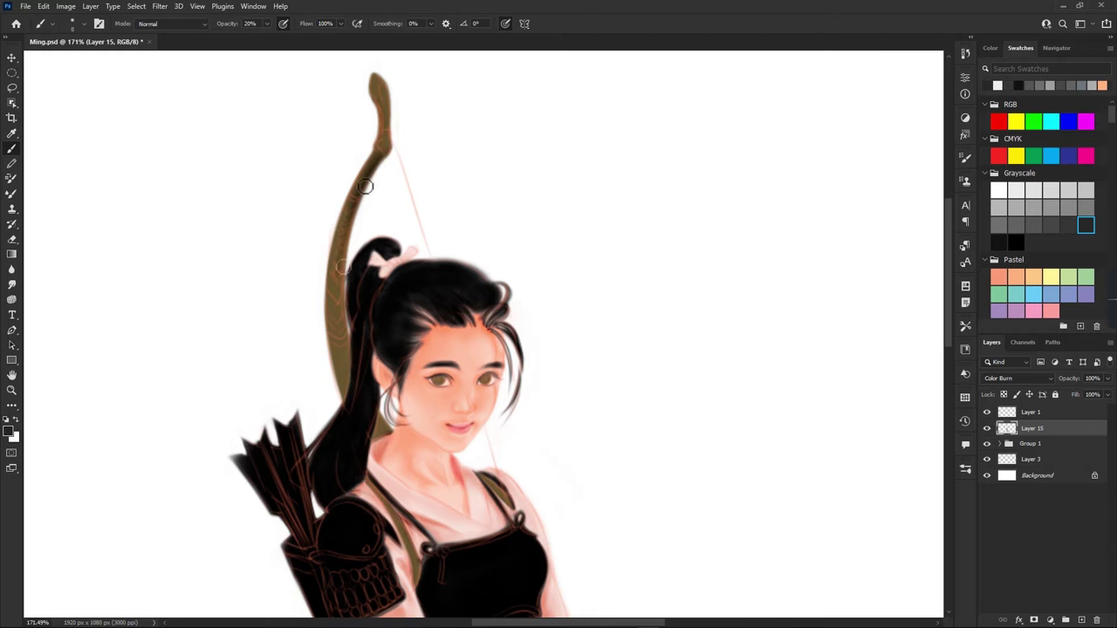
mouse_move(382, 87)
left_mouse_down()
mouse_move(397, 162)
mouse_move(383, 97)
left_mouse_up()
mouse_move(350, 397)
left_mouse_down()
mouse_move(336, 309)
mouse_move(354, 393)
left_mouse_up()
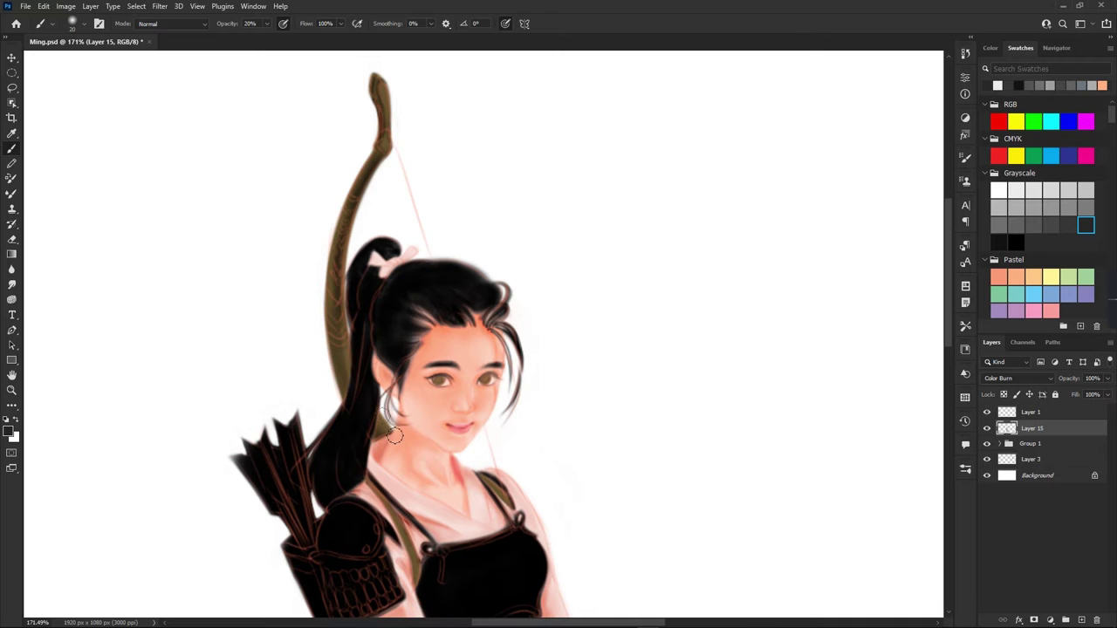
left_click_drag(375, 187, 349, 261)
left_click_drag(324, 310, 360, 374)
scroll(343, 304, "down", 3)
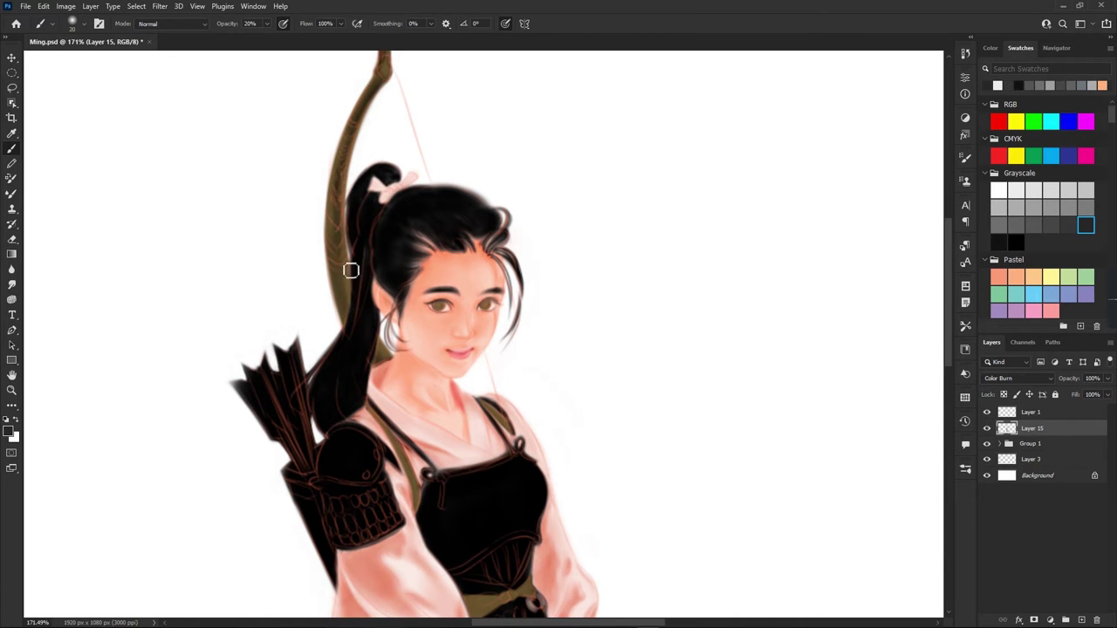
scroll(366, 262, "down", 3)
scroll(384, 349, "down", 3)
scroll(401, 420, "up", 3)
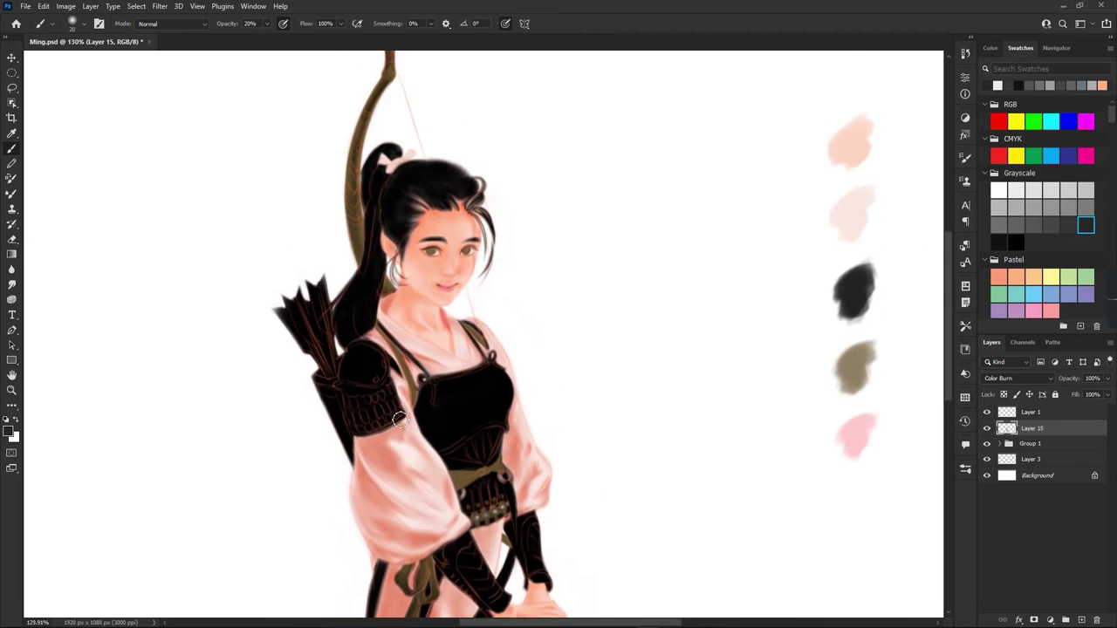
Step: Brush over the pink ribbon tying the ponytail to brighten it
scroll(384, 262, "up", 5)
scroll(349, 210, "down", 3)
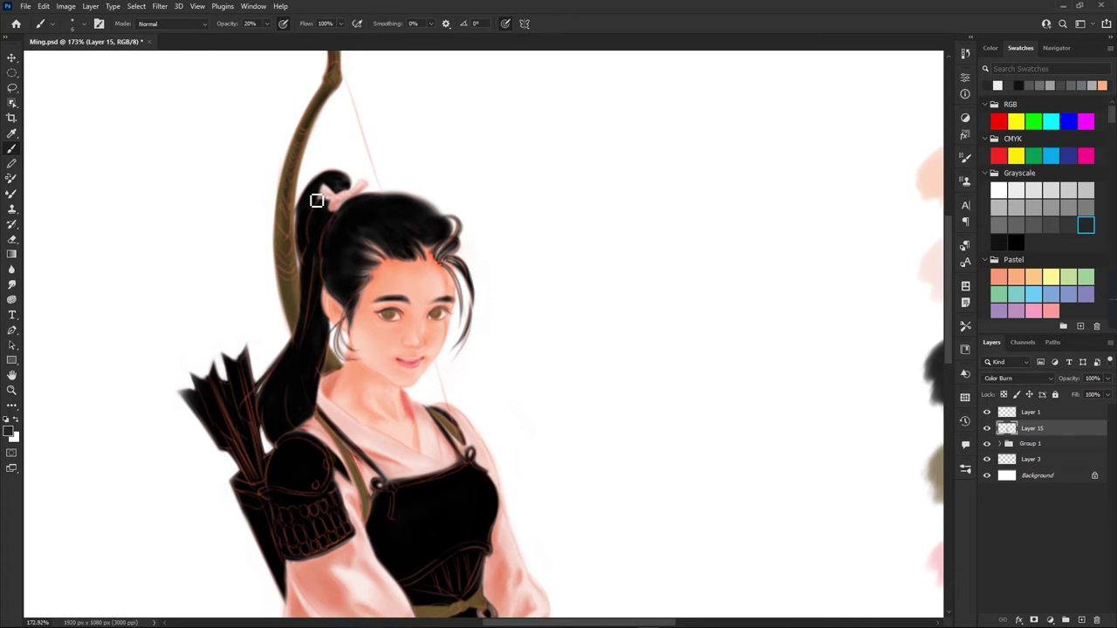
left_click_drag(349, 185, 353, 202)
Step: Paint darker strokes on the bodice edge beside the sleeve and the shoulder strap, then extend the olive skirt sash
scroll(267, 180, "down", 2)
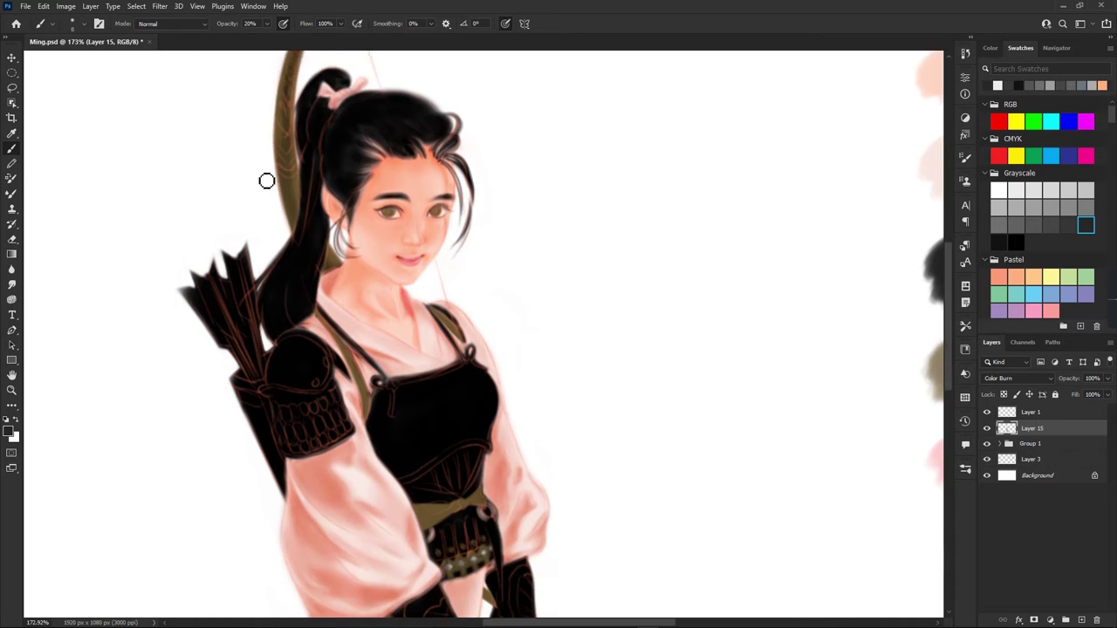
scroll(267, 181, "down", 5)
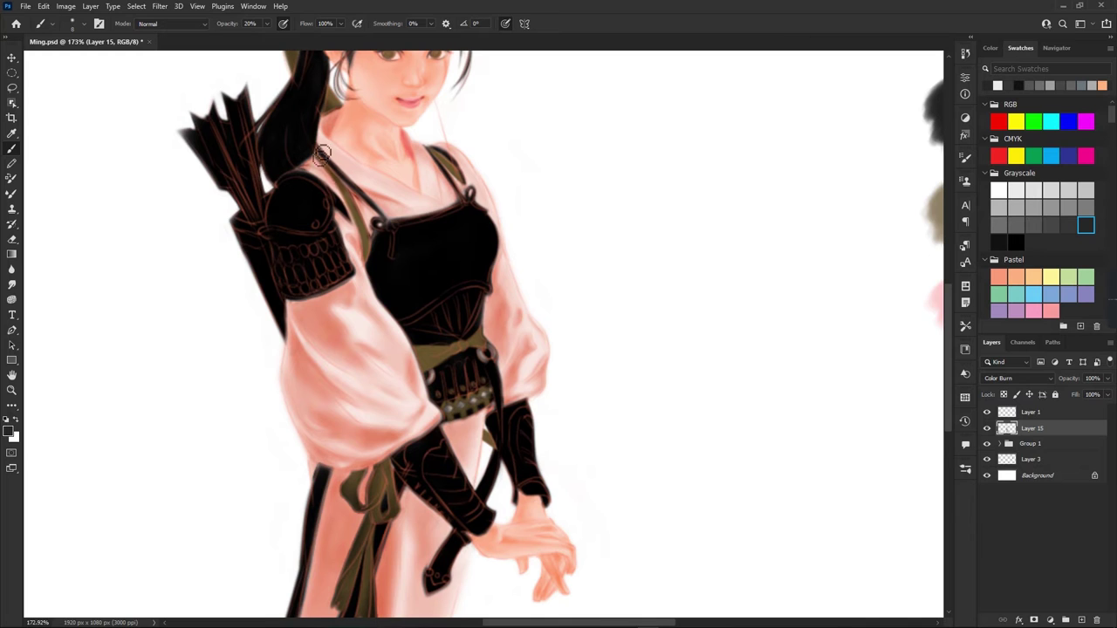
left_click_drag(373, 272, 369, 272)
left_click_drag(445, 211, 471, 196)
left_click_drag(443, 158, 463, 208)
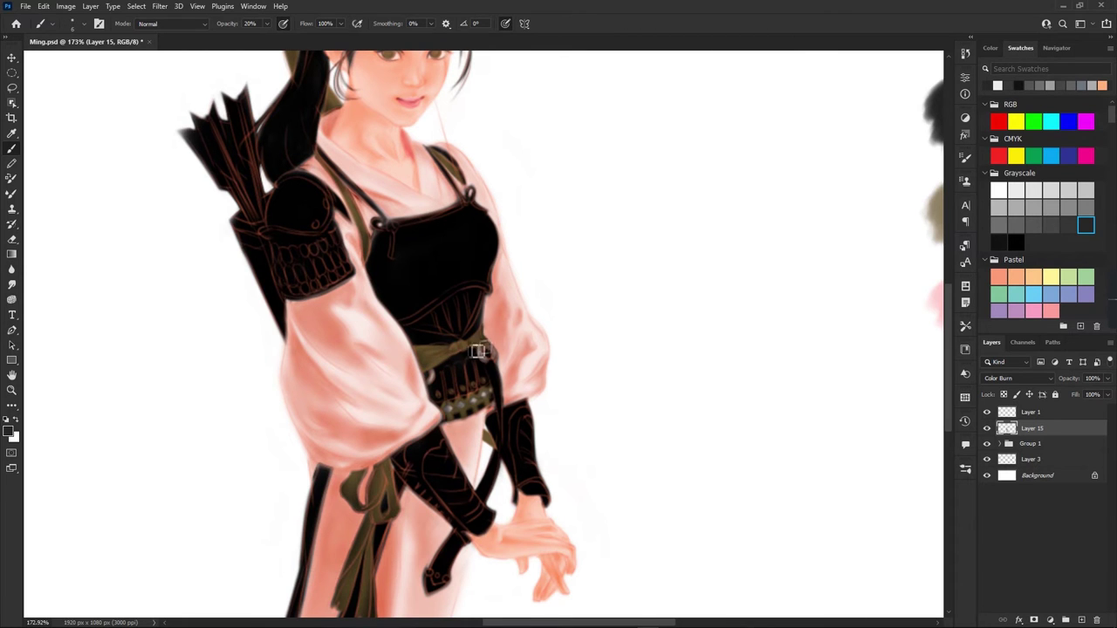
scroll(423, 518, "down", 2)
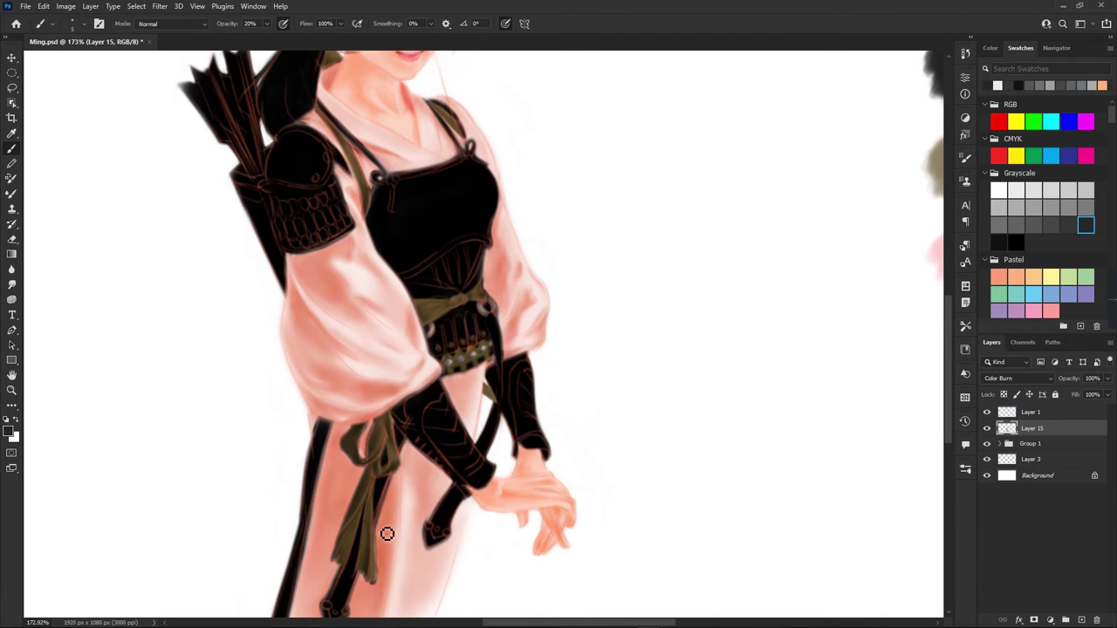
left_click_drag(358, 532, 351, 481)
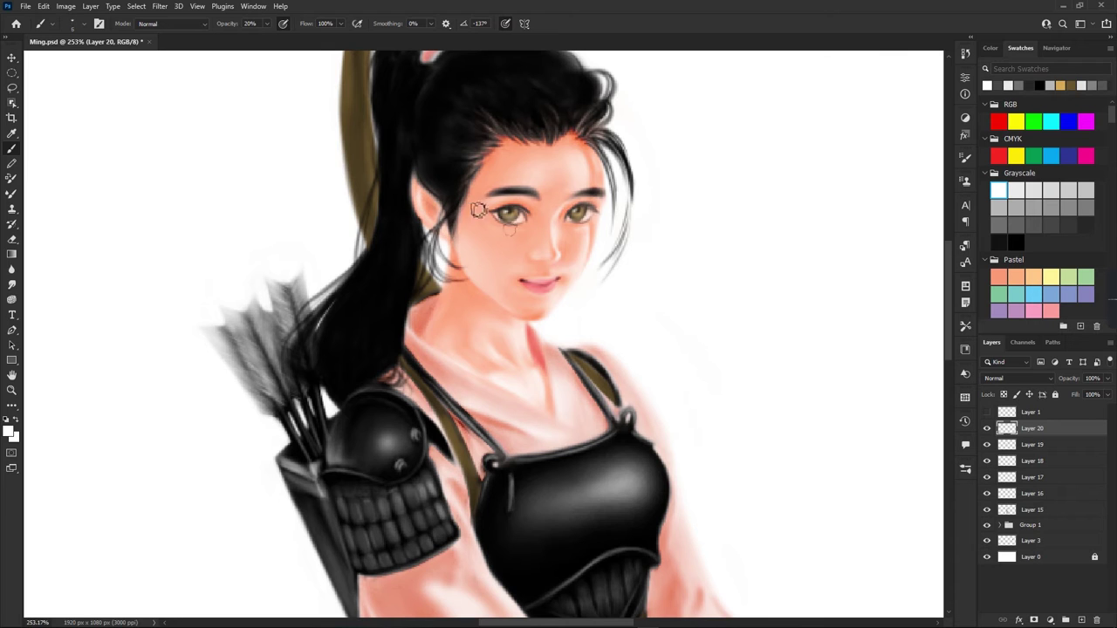
Step: Toggle between eraser and brush, then bring the lower torso and sleeve into view
key("e")
key("b")
key("b")
left_click_drag(612, 365, 486, 383)
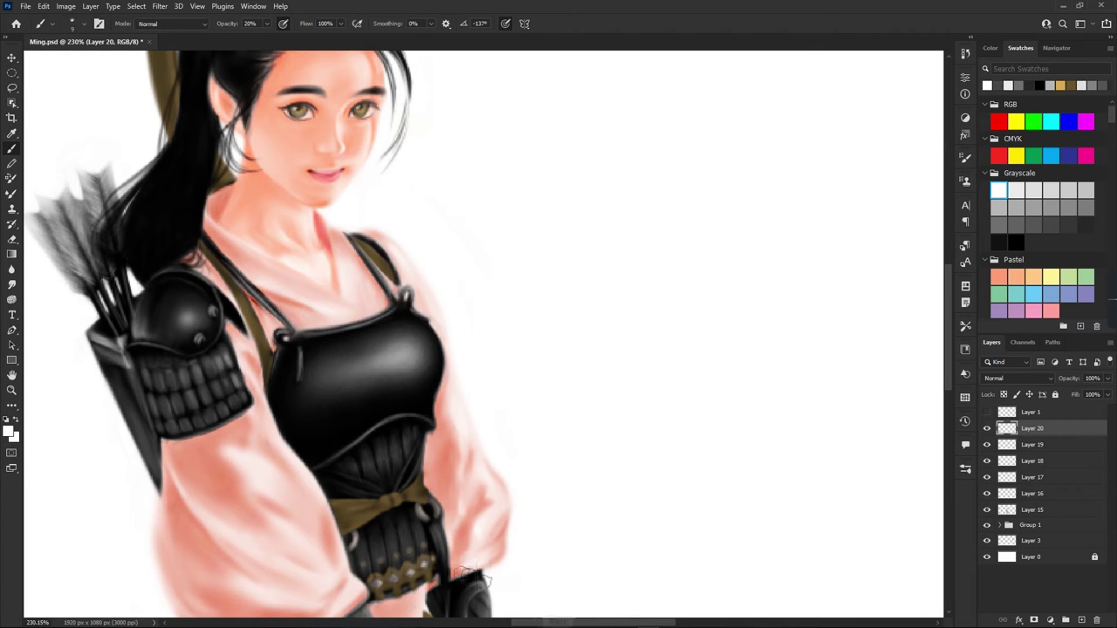
scroll(436, 410, "down", 3)
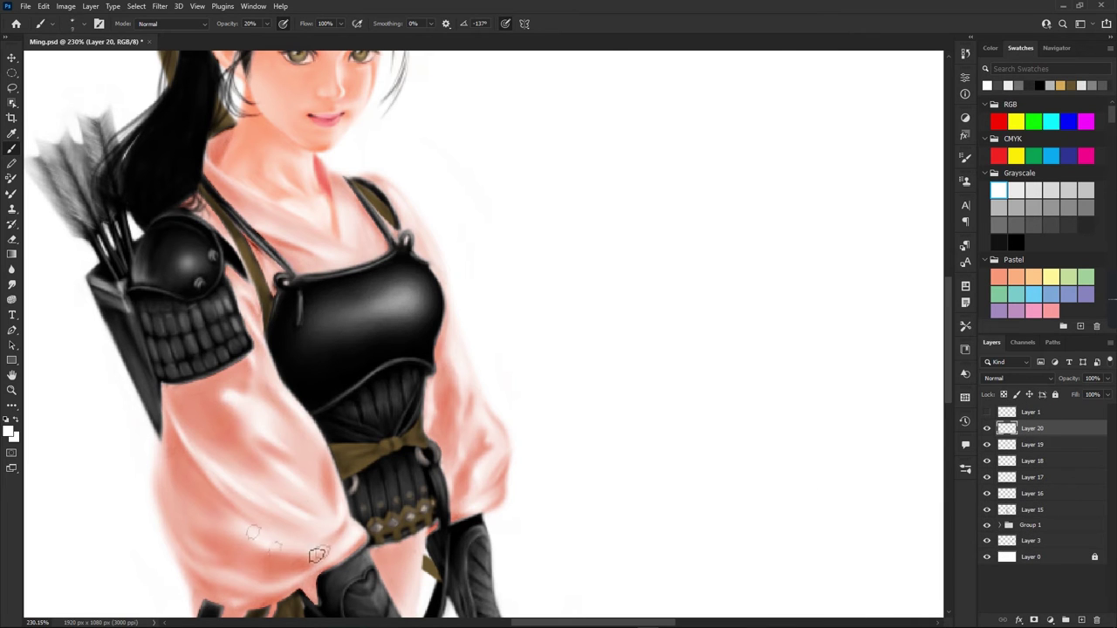
Step: On Layer 16, soften the chest armor highlight and brighten the rows of pauldron scales
key("e")
right_click(290, 315, "alt")
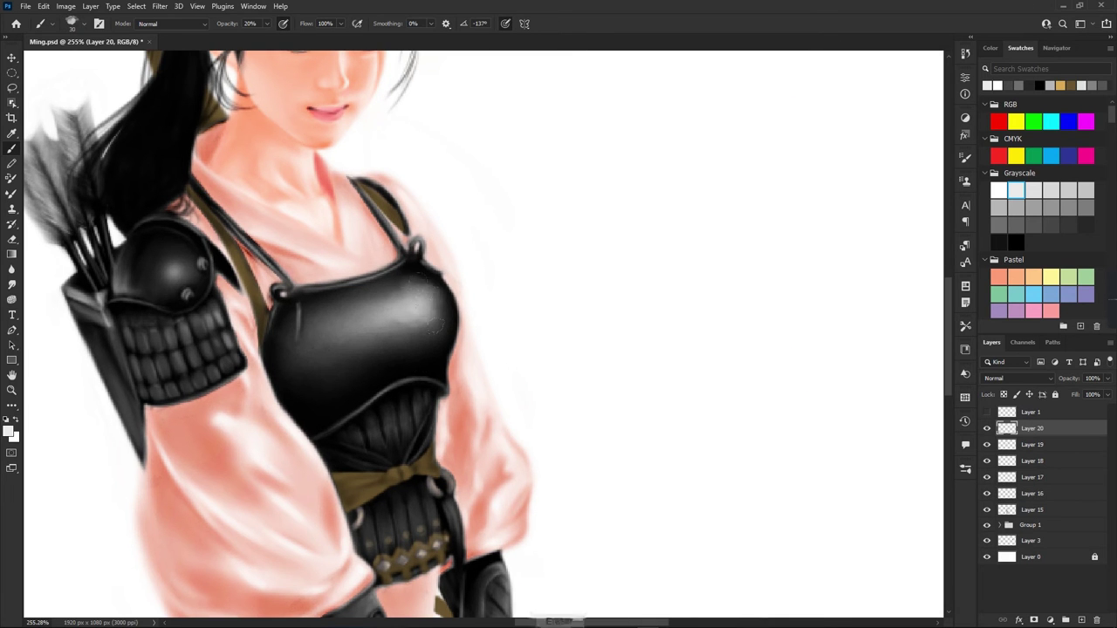
mouse_move(434, 325)
left_mouse_down()
mouse_move(419, 279)
mouse_move(419, 301)
left_mouse_up()
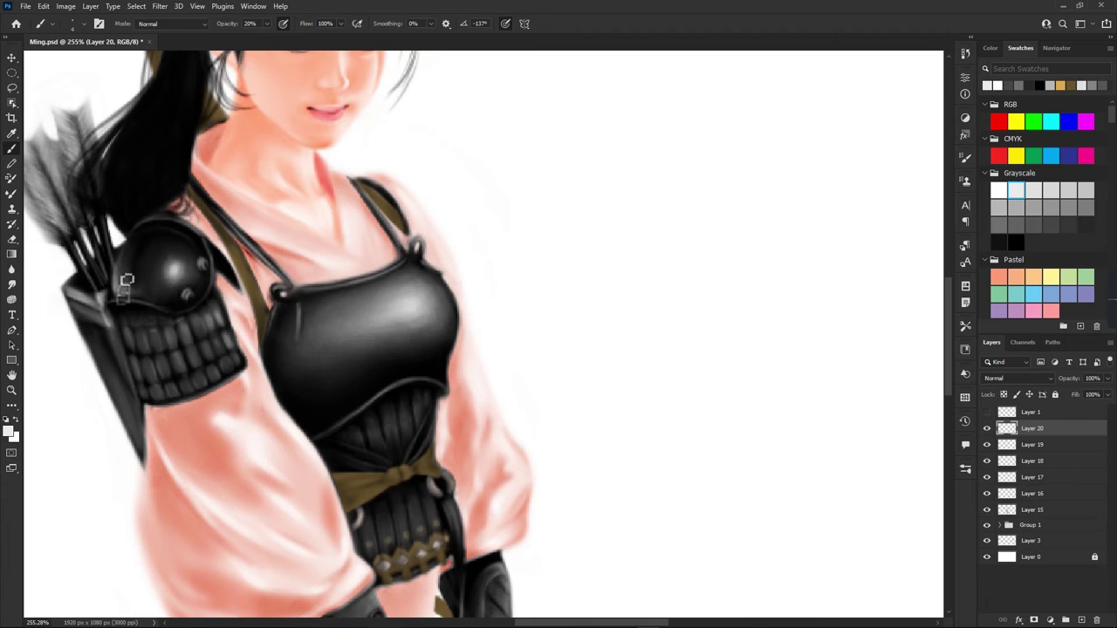
mouse_move(153, 304)
left_mouse_down()
mouse_move(218, 332)
mouse_move(170, 367)
mouse_move(131, 345)
mouse_move(223, 370)
left_mouse_up()
left_click_drag(201, 327, 166, 384)
left_click_drag(218, 357, 196, 390)
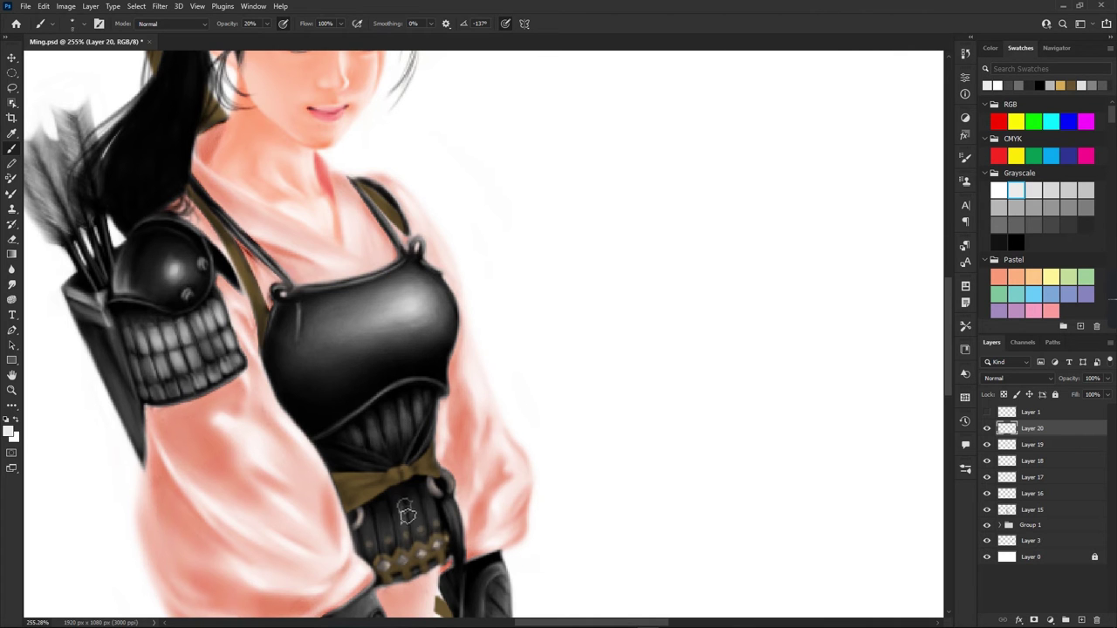
Step: Create Layer 22 and paint brown V trim on the upper, middle and bottom armor tips
scroll(393, 523, "down", 5)
scroll(1112, 563, "down", 3)
left_click(1032, 444)
left_click_drag(353, 321, 383, 339)
left_click_drag(199, 427, 242, 447)
left_click_drag(89, 563, 126, 603)
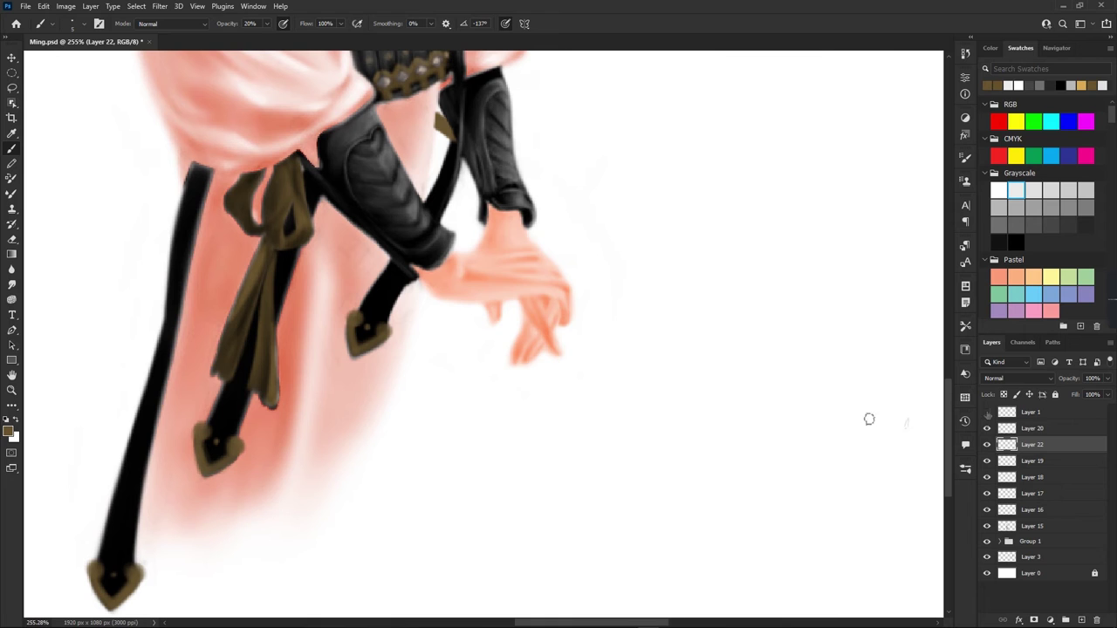
Step: Return to the Layer 20 highlight layer and choose an orange-yellow paint colour
key("alt+bracketright")
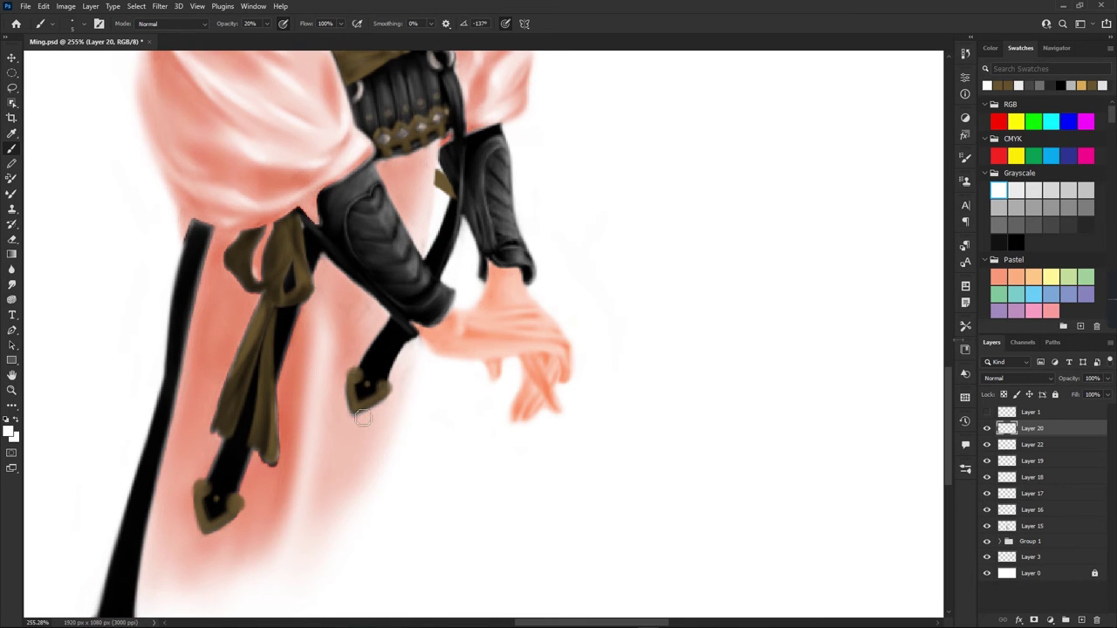
scroll(1099, 217, "down", 3)
scroll(1098, 217, "down", 3)
scroll(1098, 218, "down", 3)
scroll(1098, 217, "down", 3)
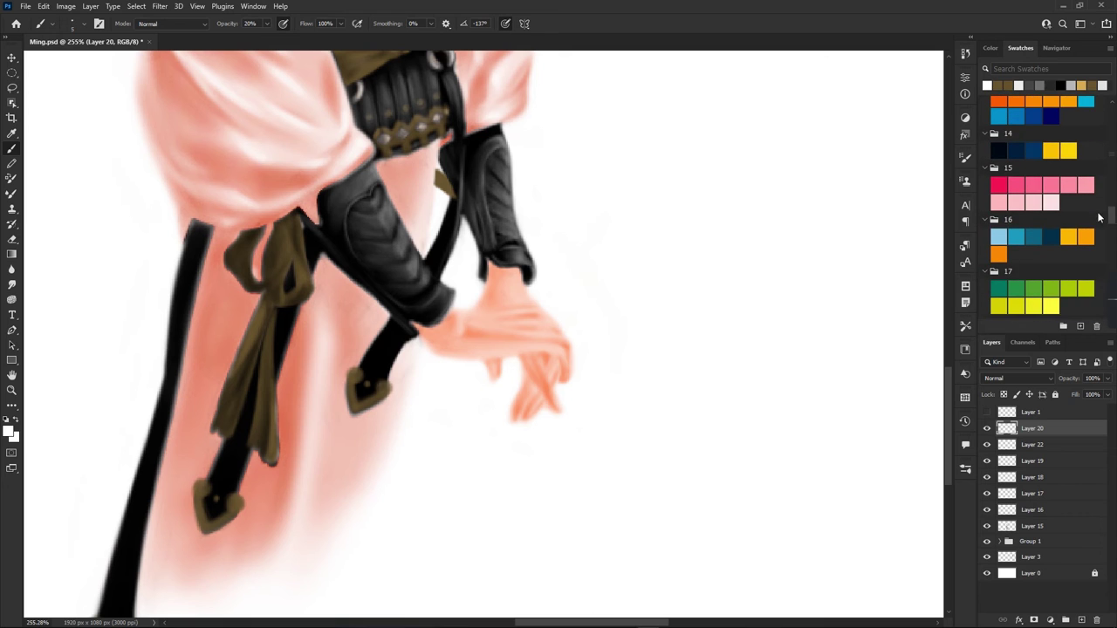
left_click(1068, 236)
scroll(1068, 237, "up", 5)
scroll(1068, 237, "up", 5)
scroll(1068, 236, "up", 2)
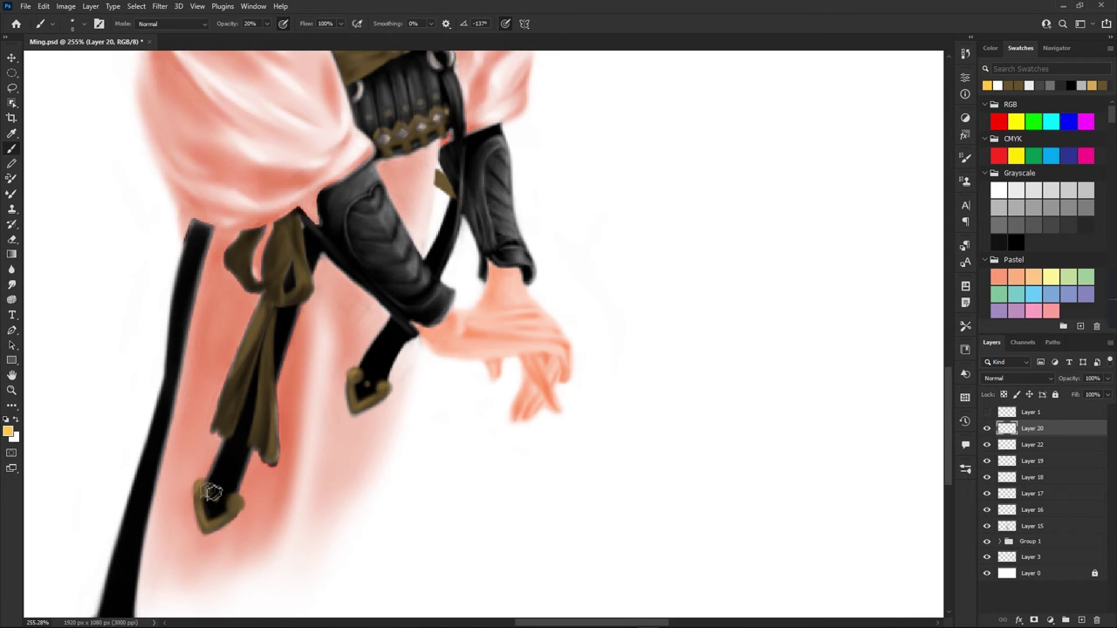
scroll(344, 474, "down", 1)
scroll(343, 474, "down", 3)
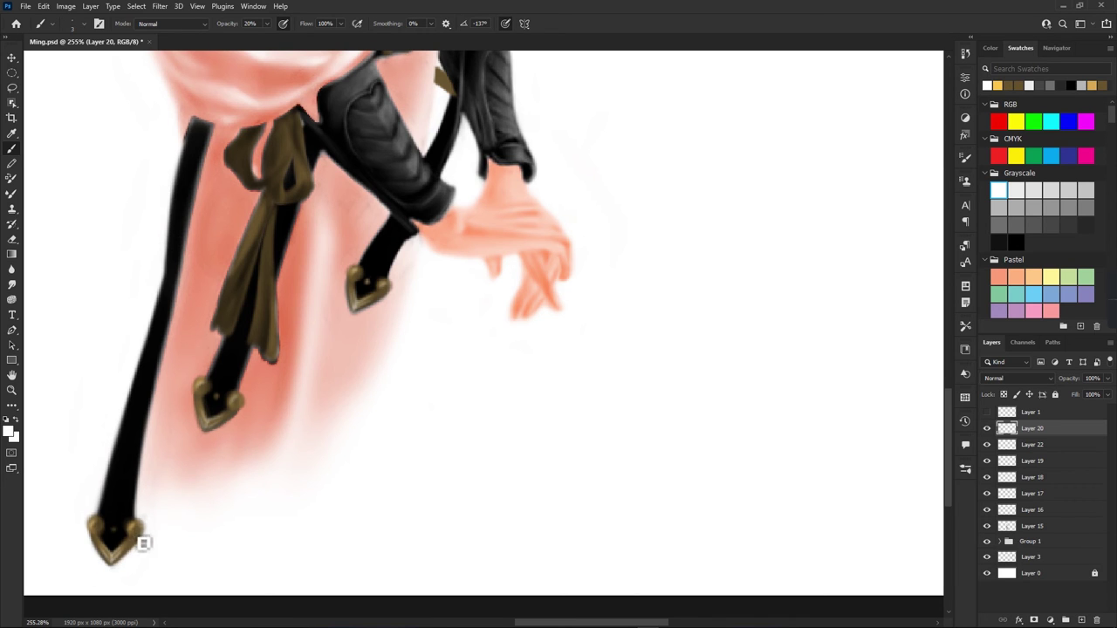
Step: Brush gold over the belt's diamond pattern to brighten it
key("e")
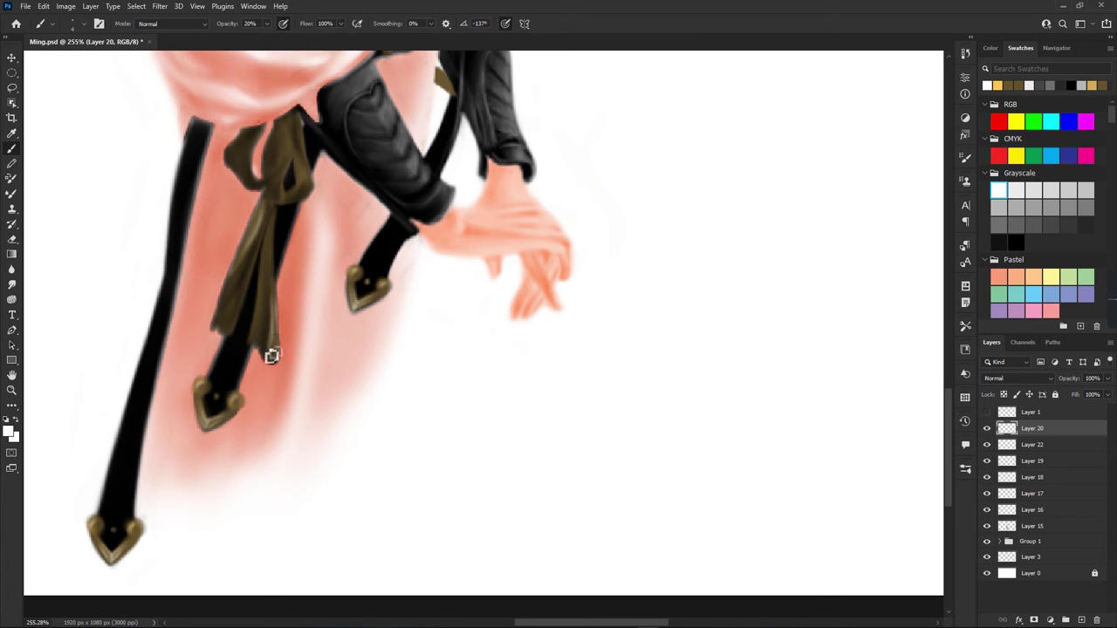
key("e")
key("h")
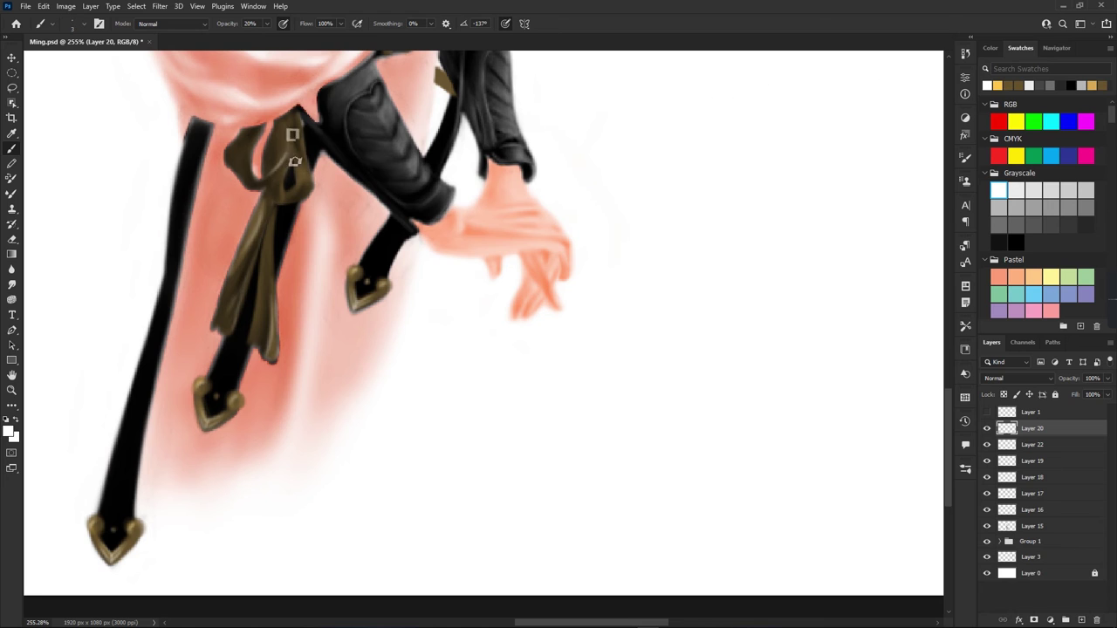
key("b")
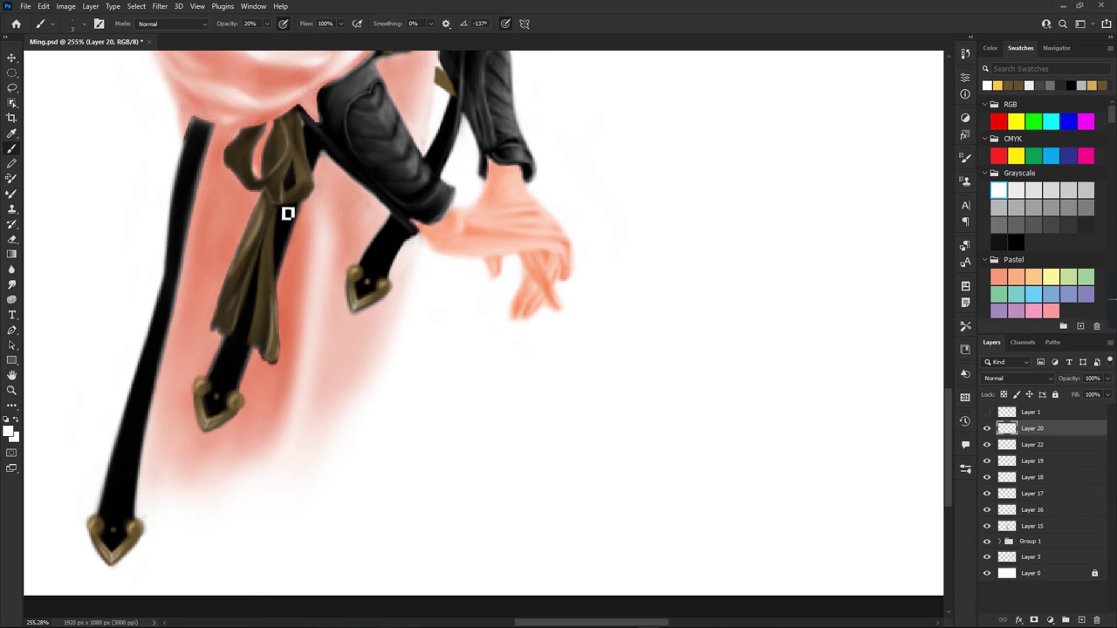
key("e")
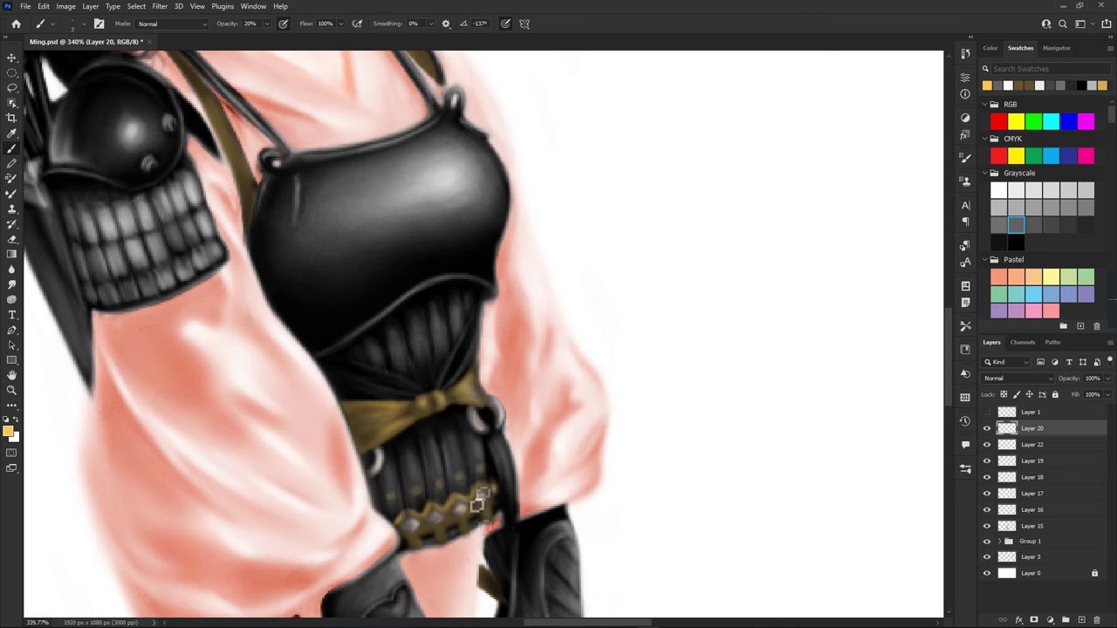
mouse_move(478, 504)
left_mouse_down()
mouse_move(428, 527)
mouse_move(466, 506)
mouse_move(464, 529)
left_mouse_up()
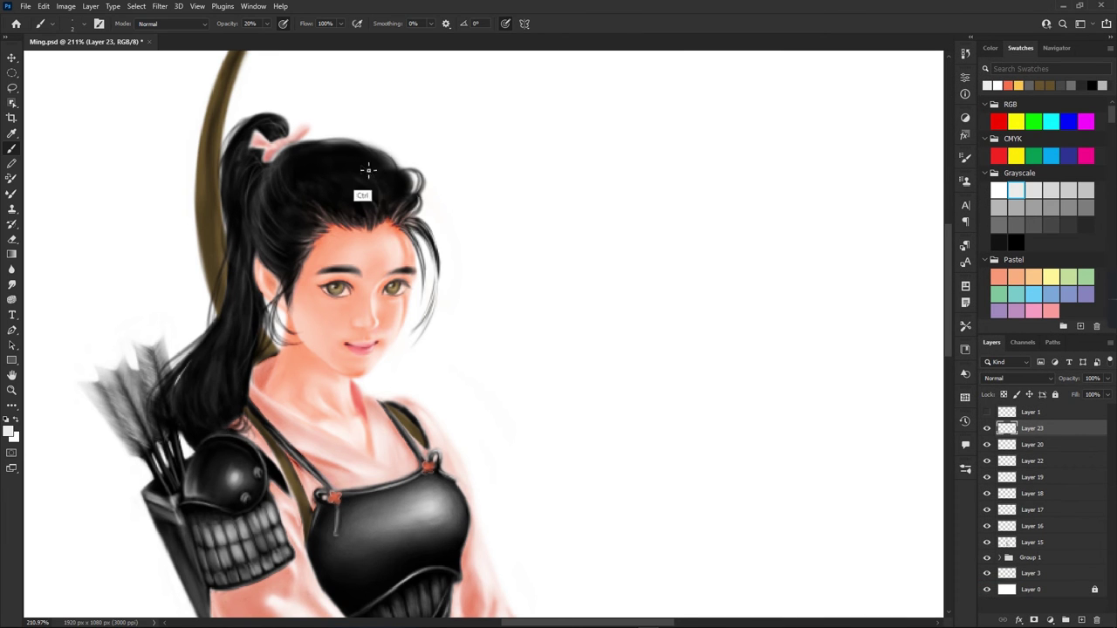
Step: With a fine-line brush, soften the top hairline and add light strands in the black hair
key("F5")
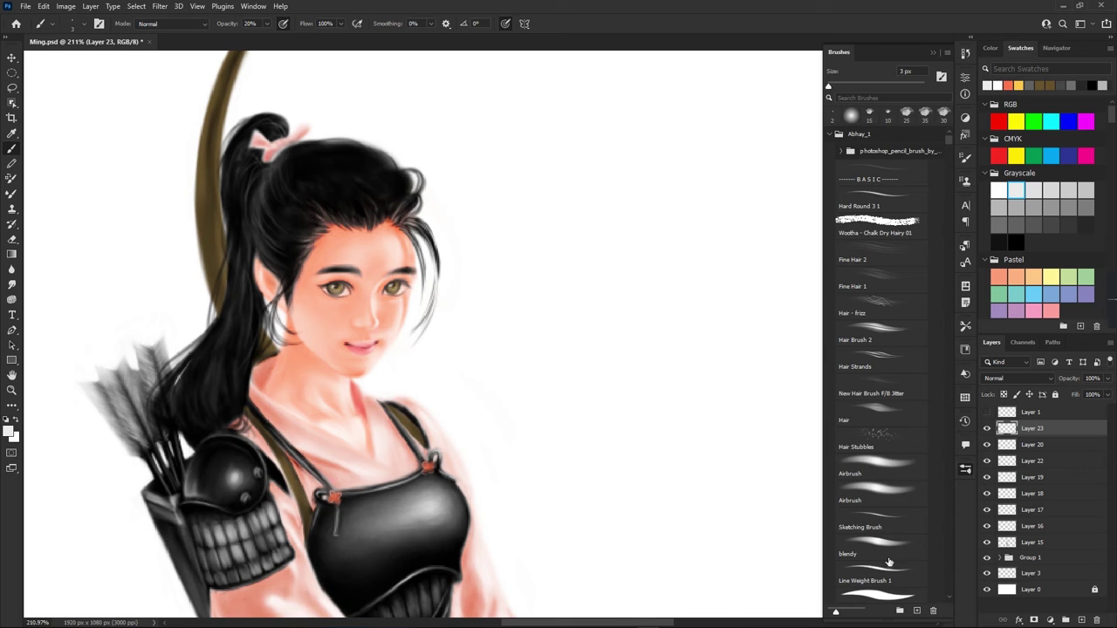
key("F5")
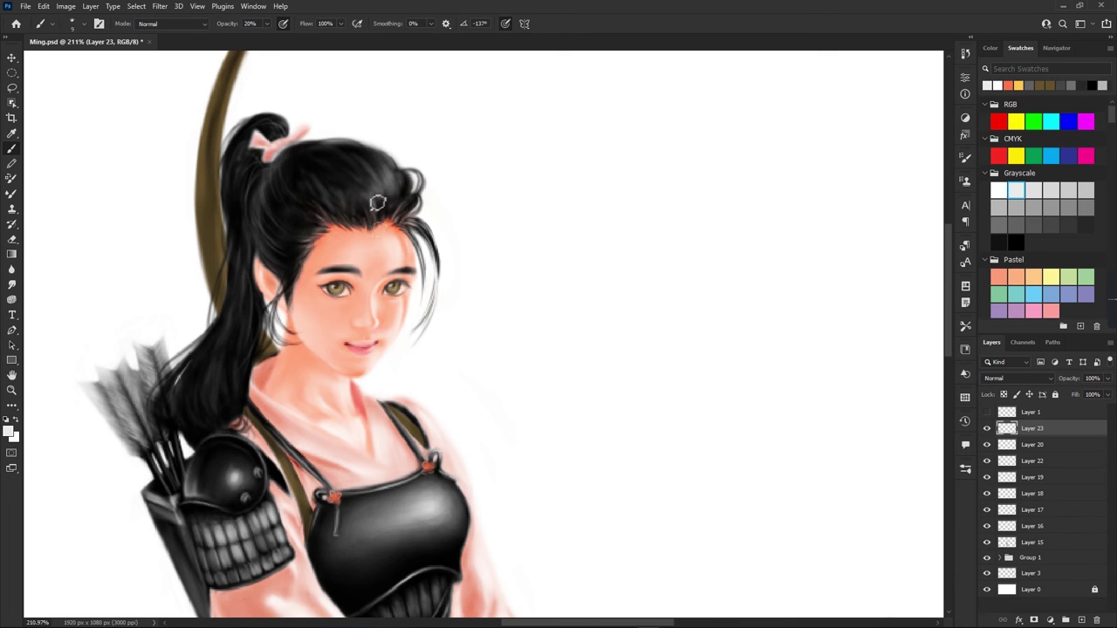
left_click_drag(347, 196, 337, 218)
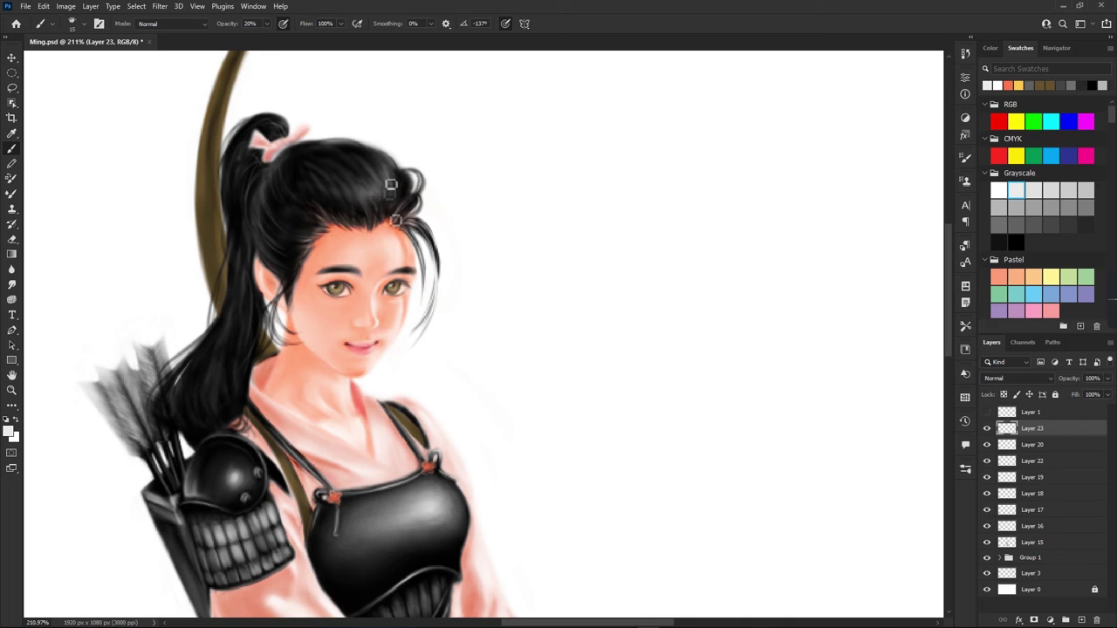
left_click_drag(397, 189, 377, 195)
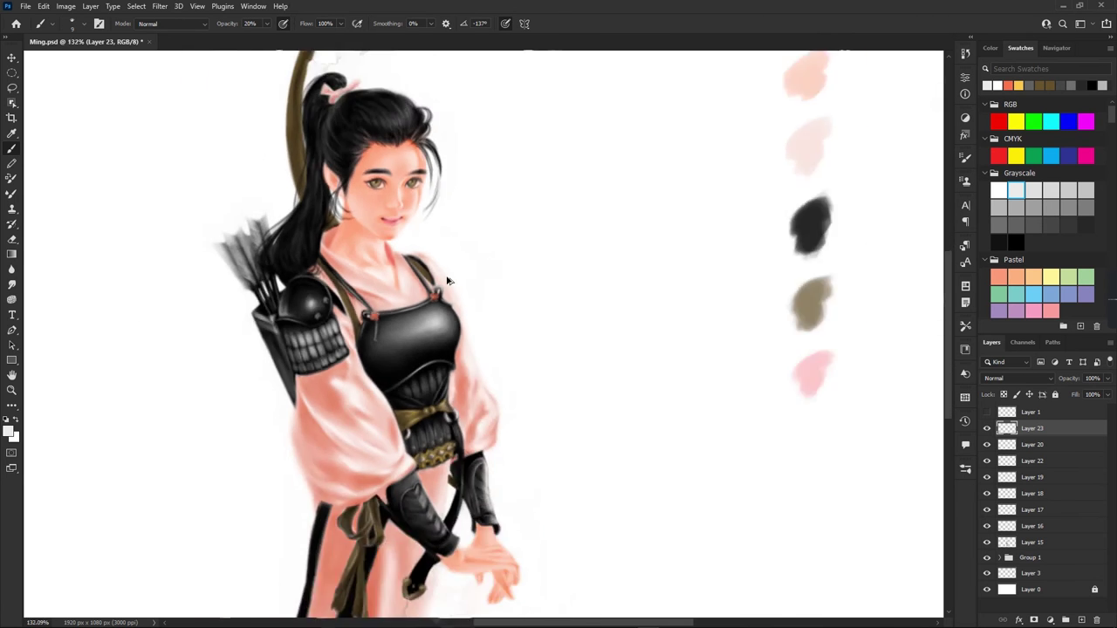
left_click_drag(469, 374, 474, 456)
Step: Sharpen and erase the long black strap's left edge to make it thinner
left_click_drag(302, 440, 390, 328)
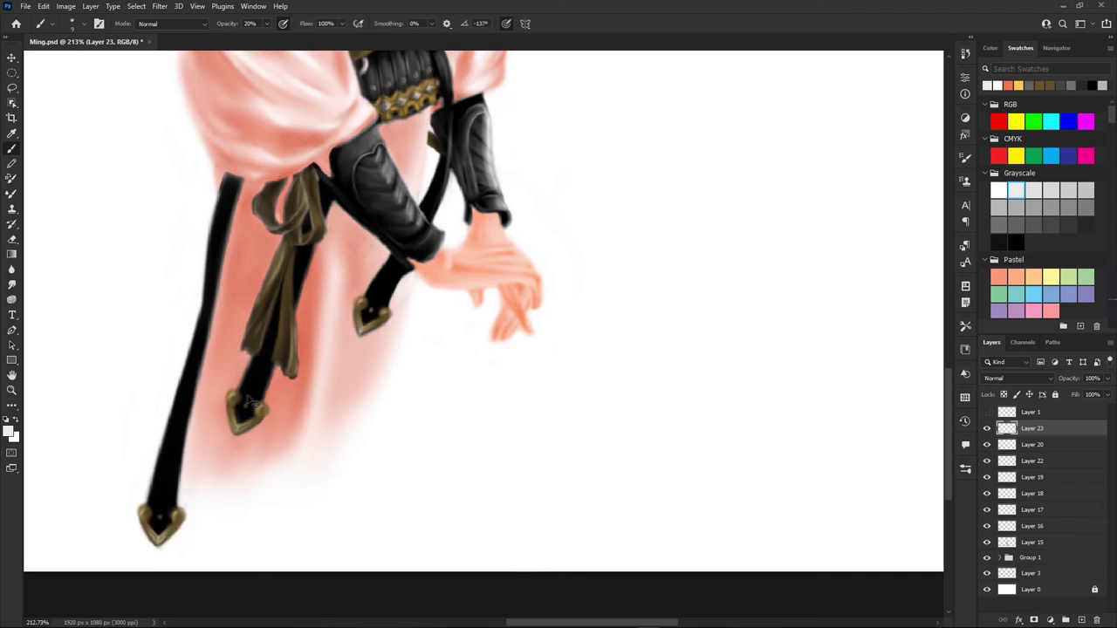
left_click_drag(300, 189, 282, 249)
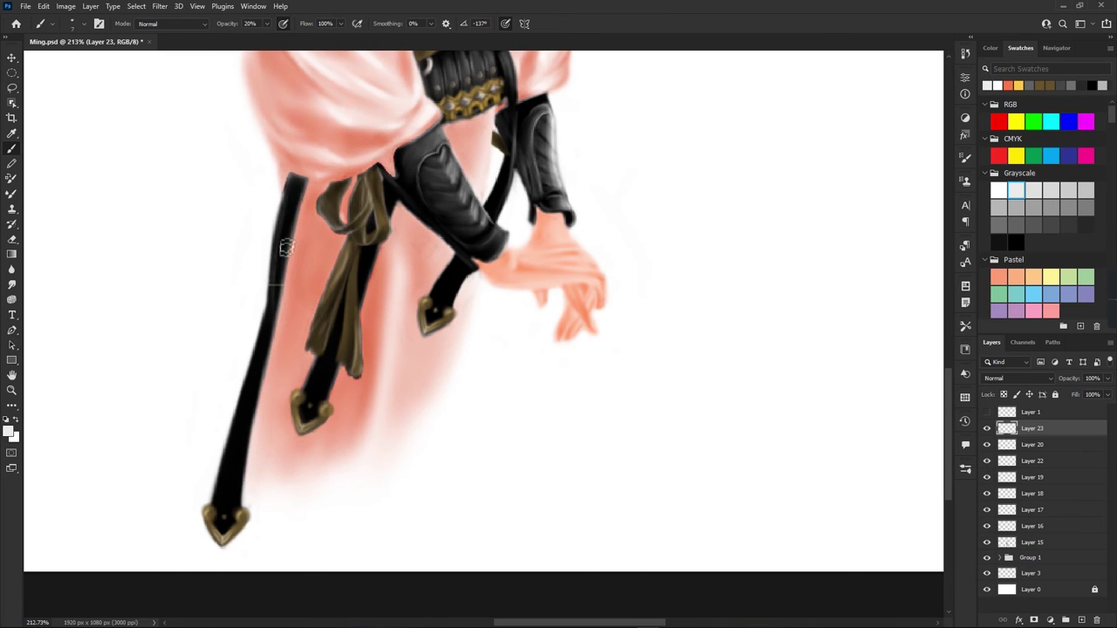
left_click_drag(294, 183, 269, 328)
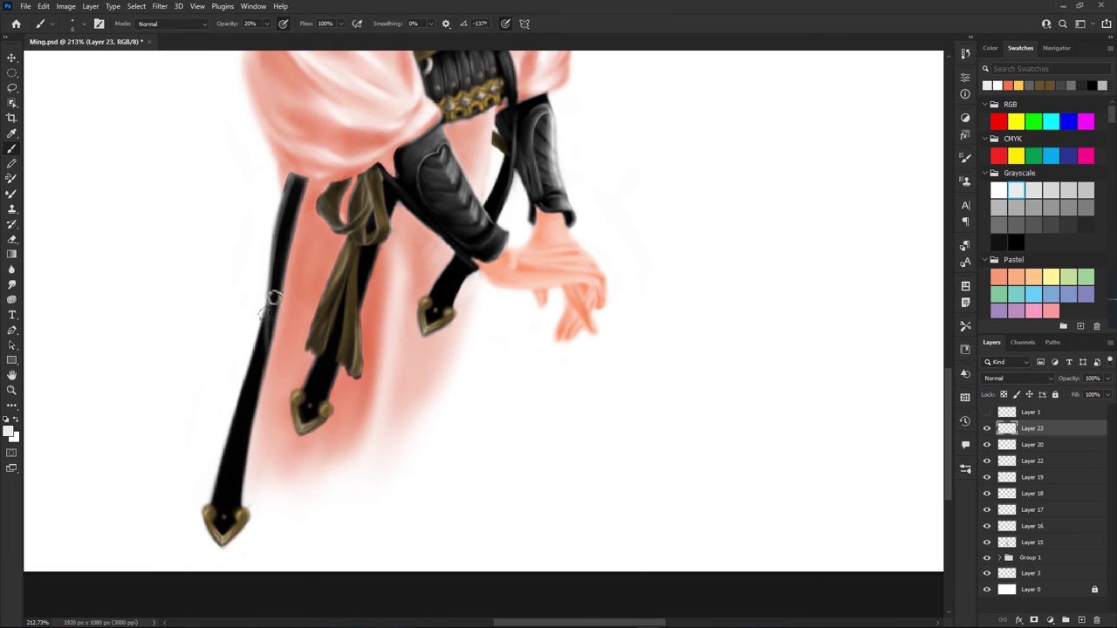
key("e")
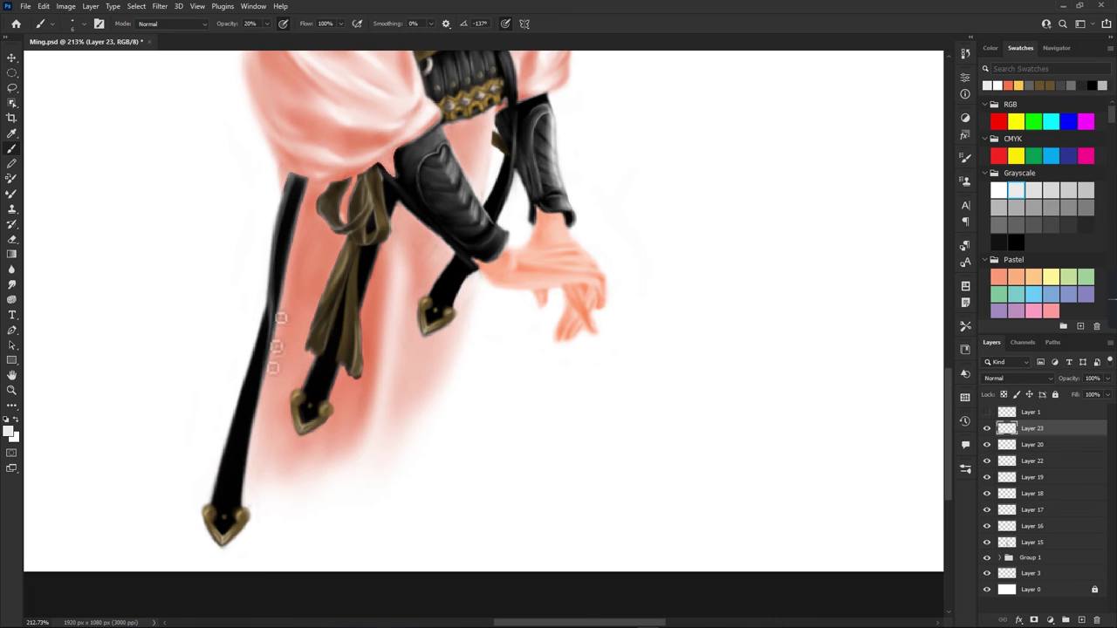
left_click_drag(291, 256, 274, 361)
Step: Pick the yellow swatch and paint bright yellow highlights on the bow tip
scroll(284, 336, "down", 5)
scroll(434, 136, "up", 5)
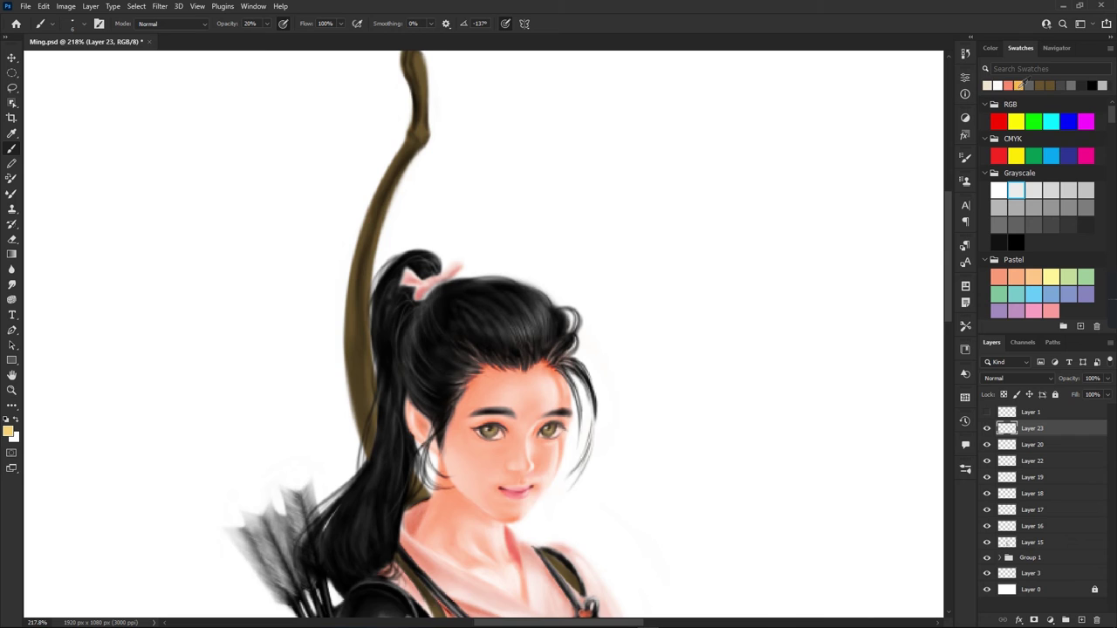
left_click(1019, 85)
scroll(427, 148, "up", 2)
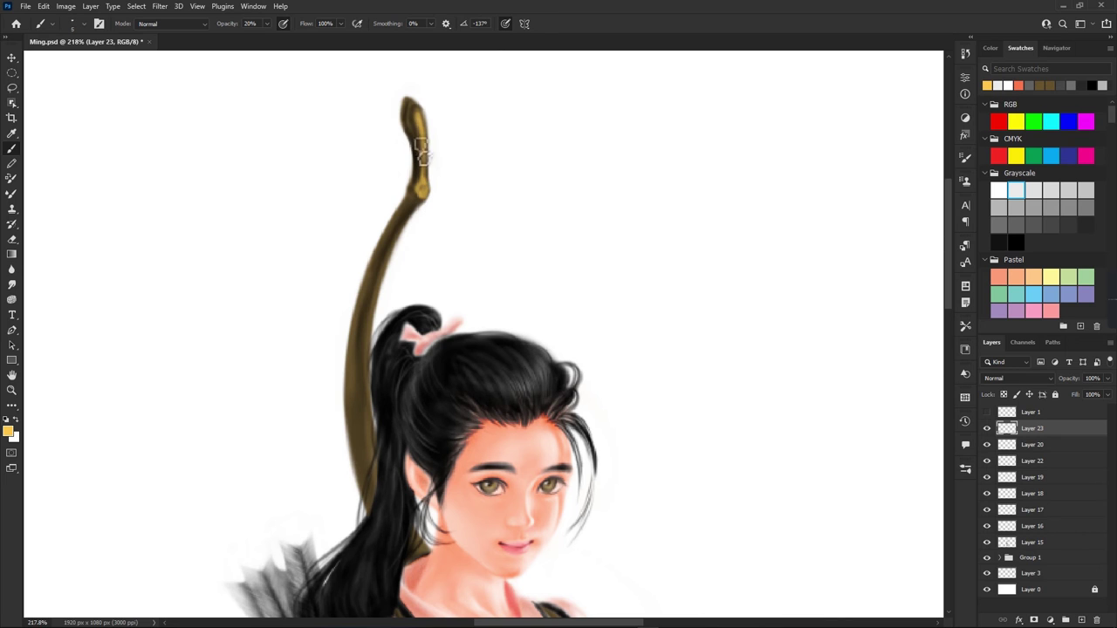
left_click_drag(416, 137, 422, 179)
left_click_drag(409, 109, 424, 188)
left_click_drag(414, 109, 423, 187)
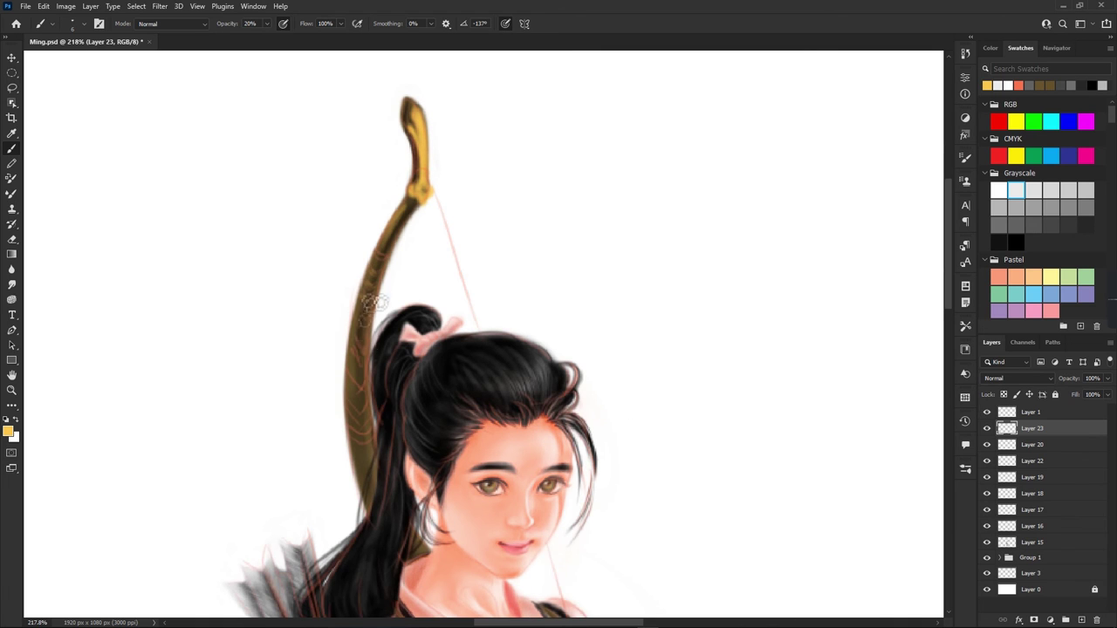
Step: Dot dark details along the bow's neck and brighten the lower bow shaft with gold
left_click(356, 354)
left_click(358, 336)
left_click(370, 293)
left_click(368, 283)
left_click_drag(363, 368, 349, 445)
left_click_drag(361, 316, 358, 454)
Step: Add white highlights along the bow shaft and on the bow's top head
left_click(998, 189)
left_click_drag(383, 266, 362, 375)
left_click_drag(368, 441, 372, 380)
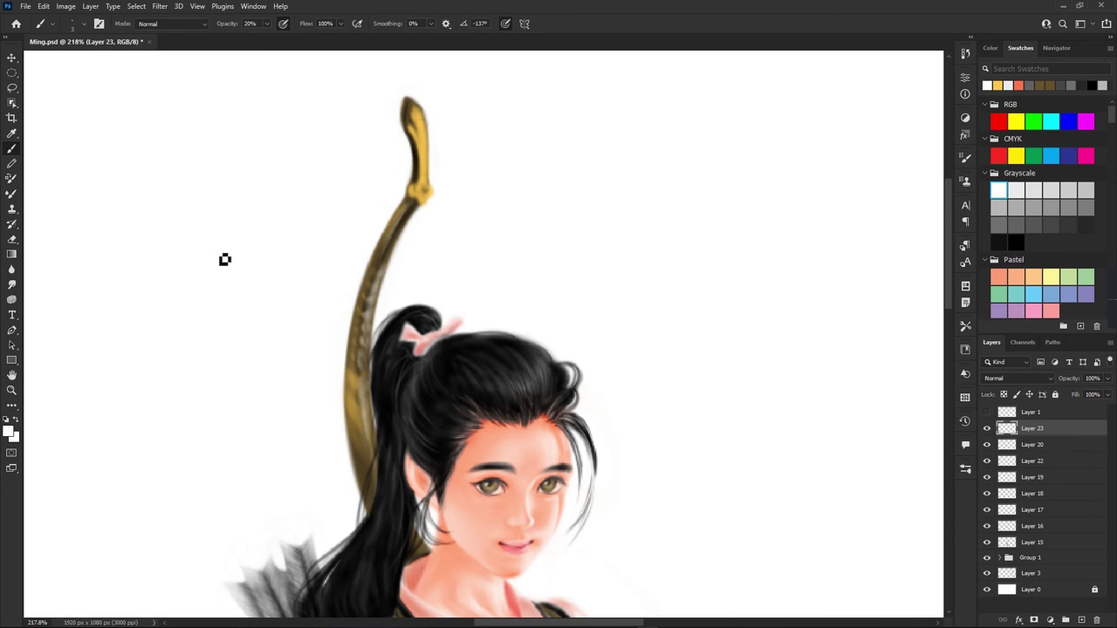
left_click_drag(425, 122, 415, 196)
left_click_drag(406, 105, 417, 131)
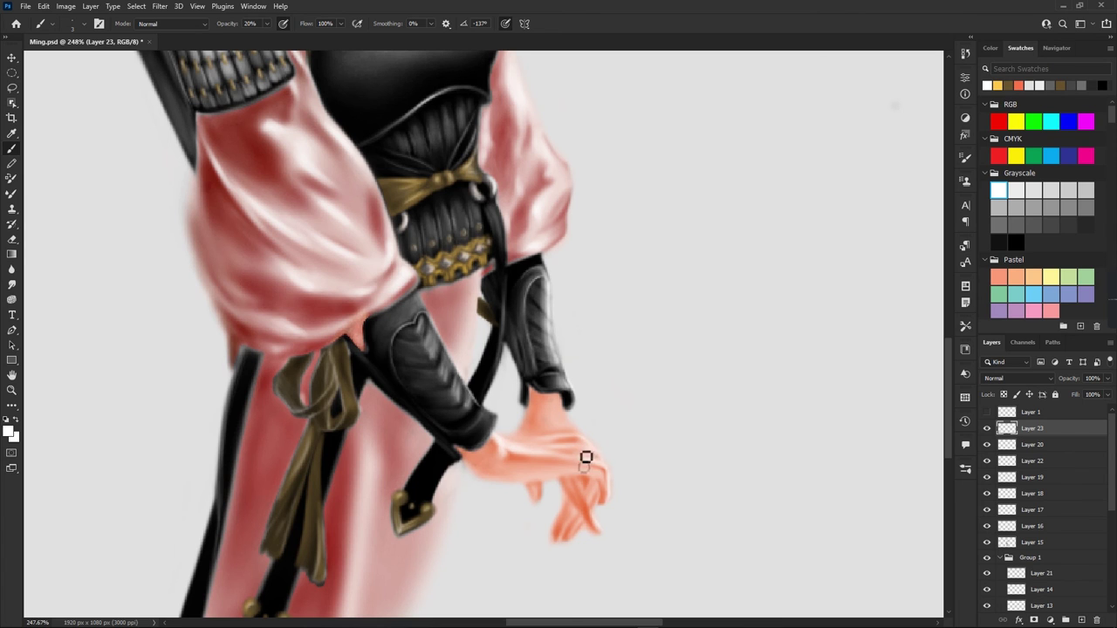
Step: Adjust brush size and work faint reddish strokes into the wrist, alternating brush and eraser
key("e")
key("b")
key("bracketleft")
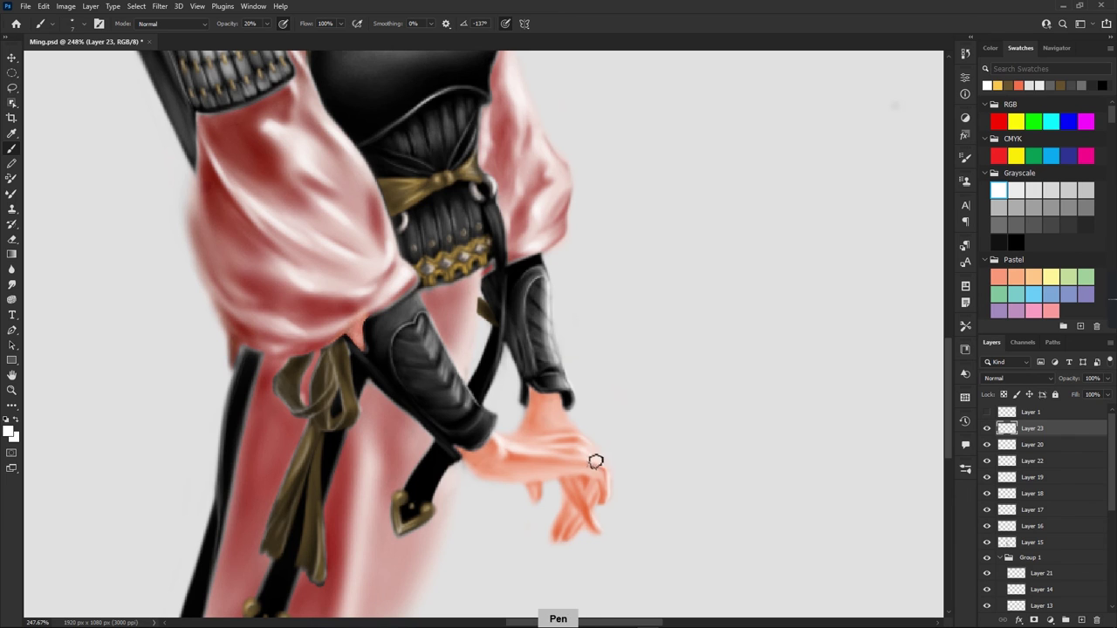
key("bracketright")
key("bracketright")
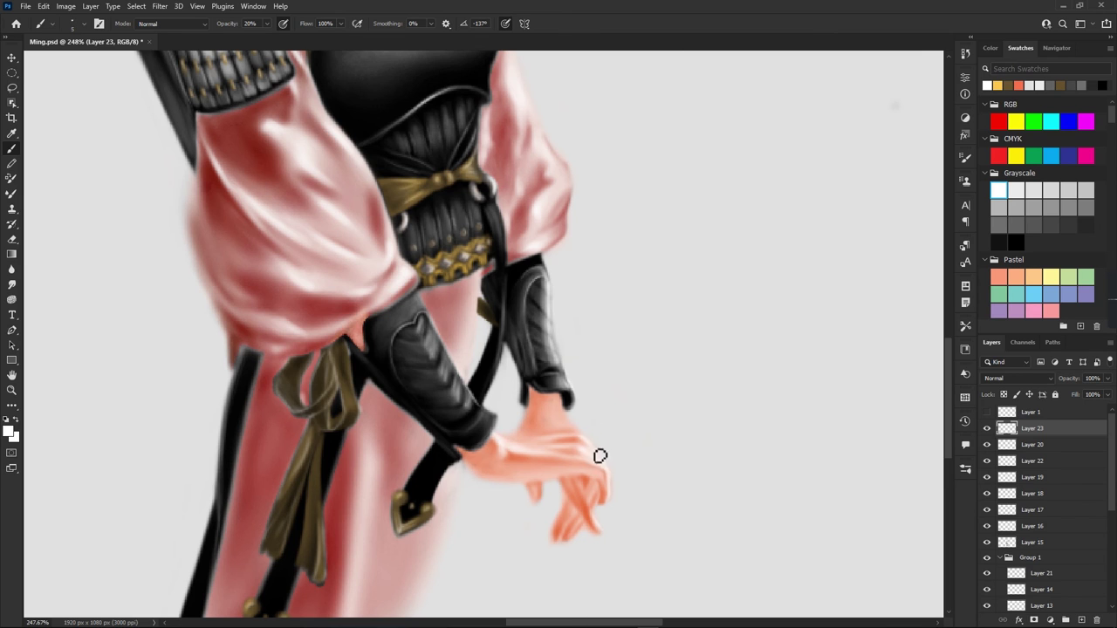
left_click_drag(576, 419, 563, 410)
key("e")
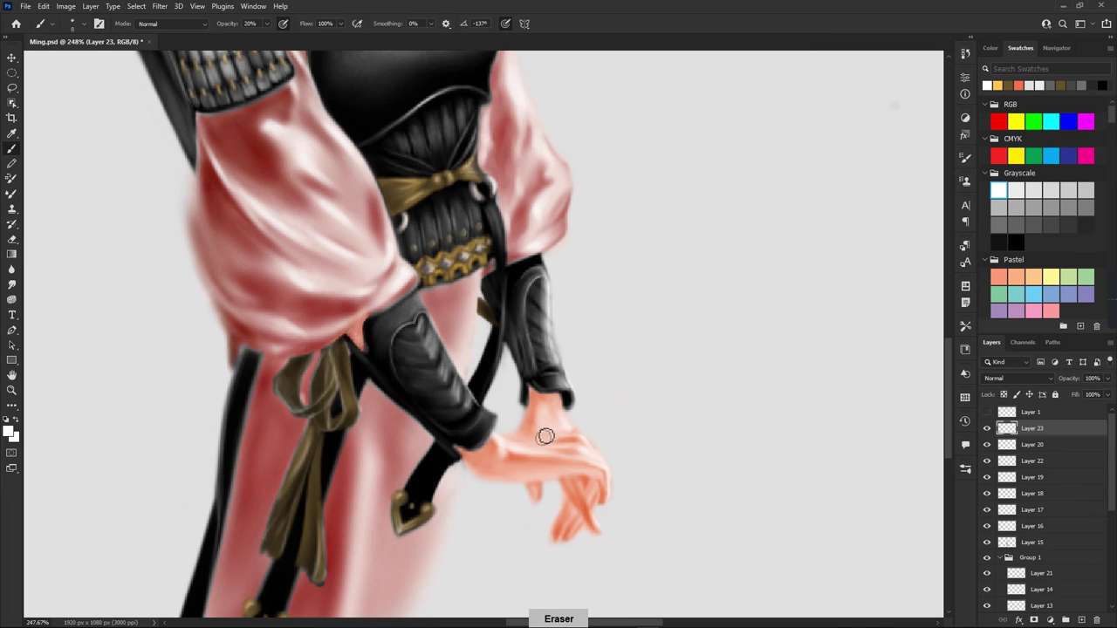
key("b")
key("e")
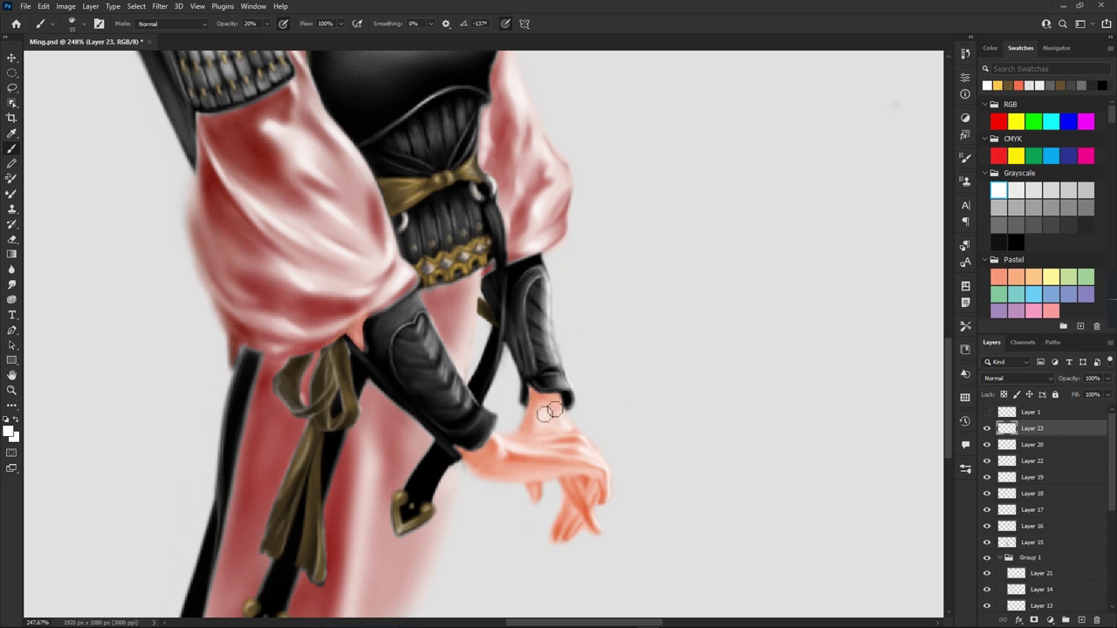
key("b")
key("e")
key("e")
left_click_drag(565, 442, 569, 434)
key("e")
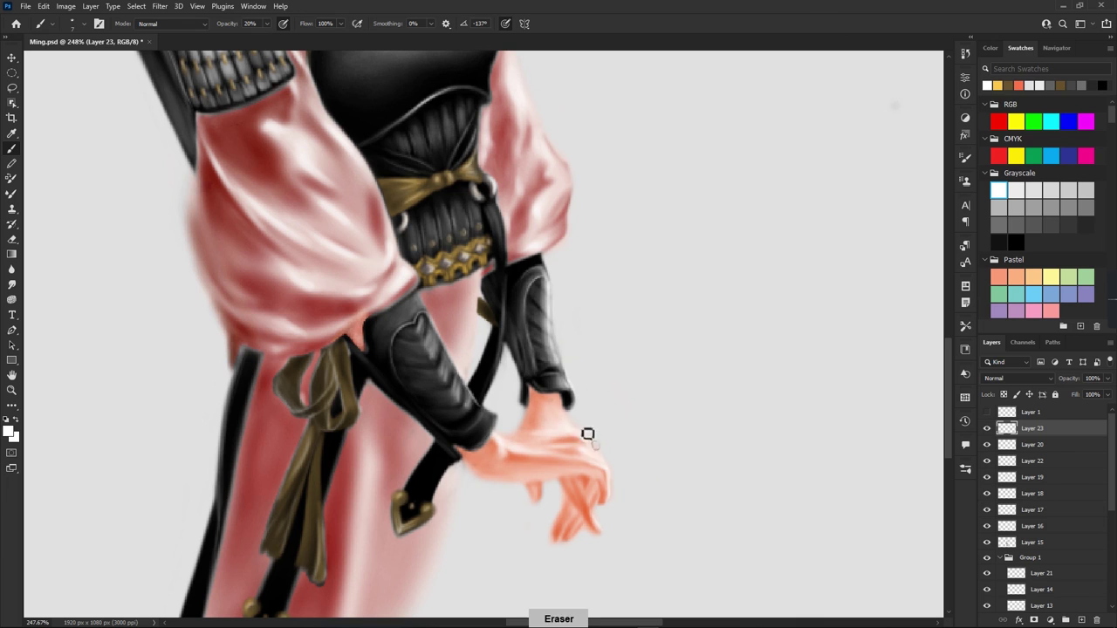
key("e")
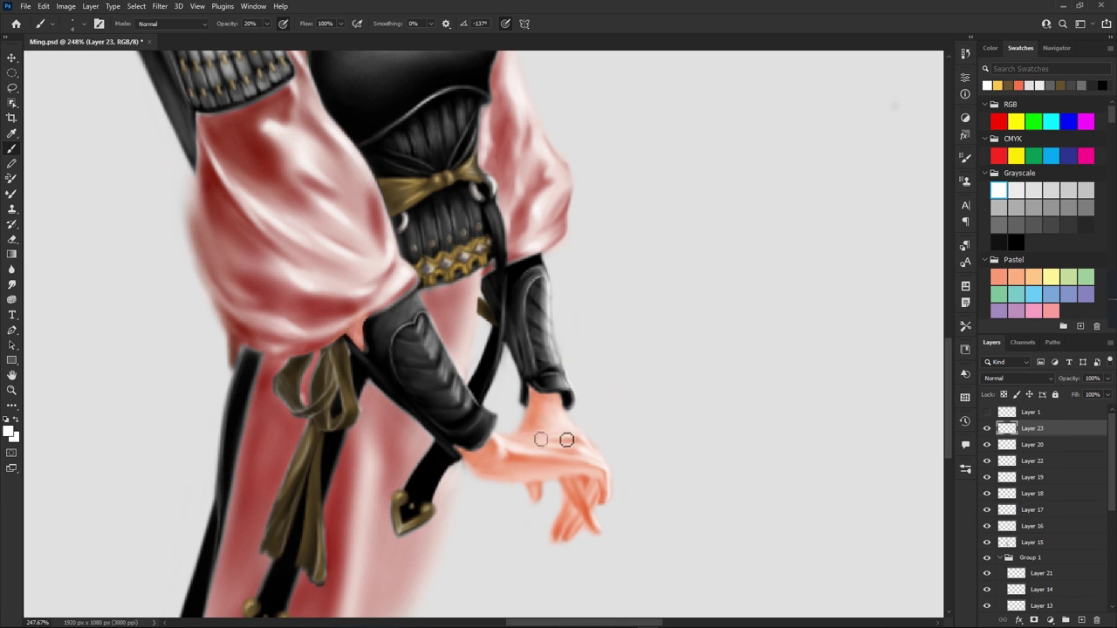
Step: With a rotated brush tip, deepen the lower fingertips in orange on Color Burn Layer 15
key("Right")
key("Right")
key("Right")
key("Right")
key("Right")
key("Right")
left_click(594, 497, "ctrl")
mouse_move(584, 505)
left_mouse_down()
mouse_move(590, 529)
mouse_move(563, 541)
mouse_move(593, 506)
left_mouse_up()
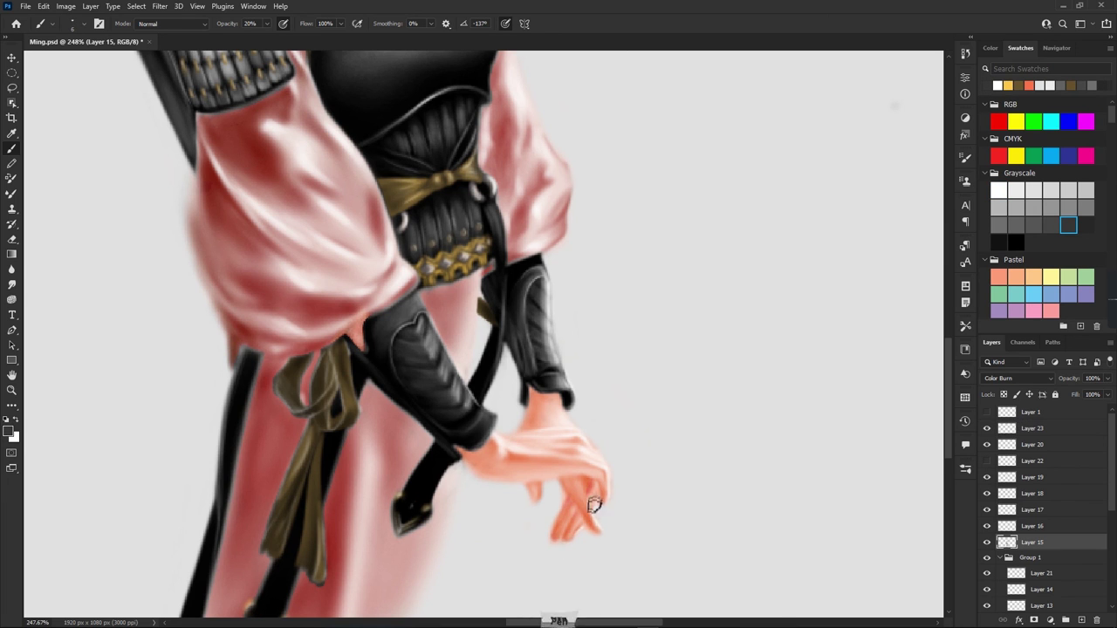
key("ctrl+z")
key("ctrl+z")
key("ctrl+z")
key("ctrl+z")
key("ctrl+z")
key("ctrl+z")
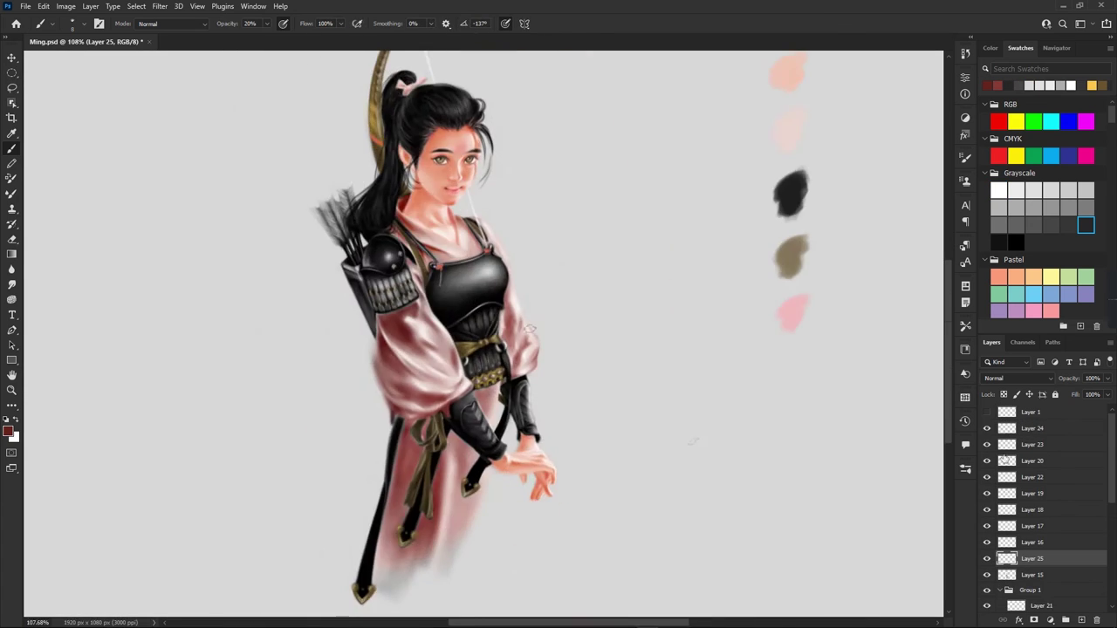
Step: Pick black as the paint colour and fit the whole painting on screen with Ctrl+0
scroll(530, 328, "up", 5)
left_click(394, 179, "alt")
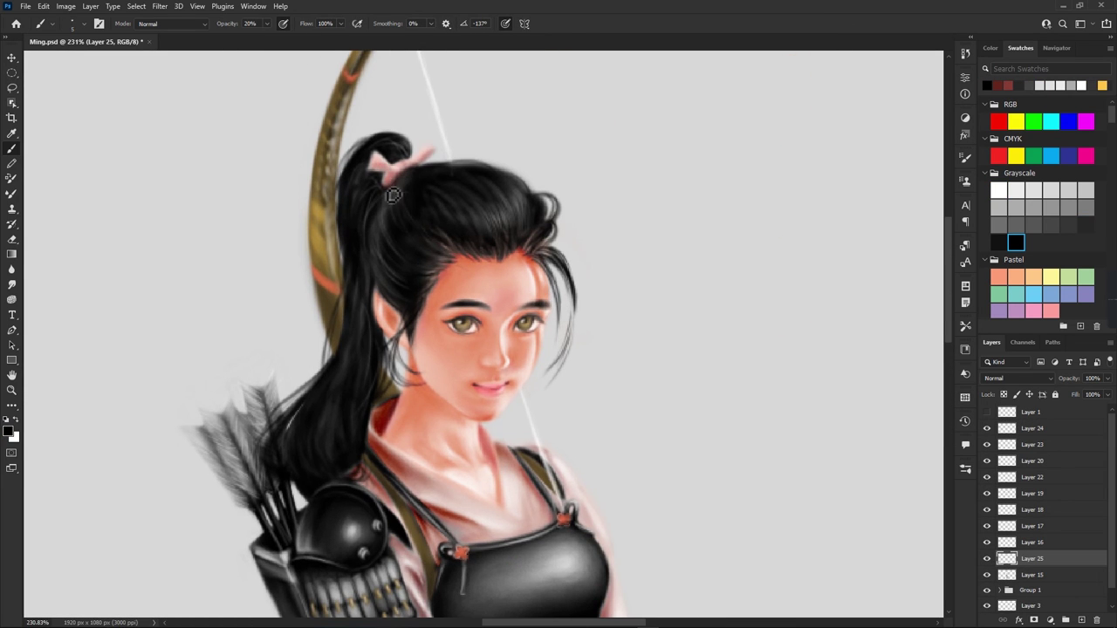
key("ctrl+0")
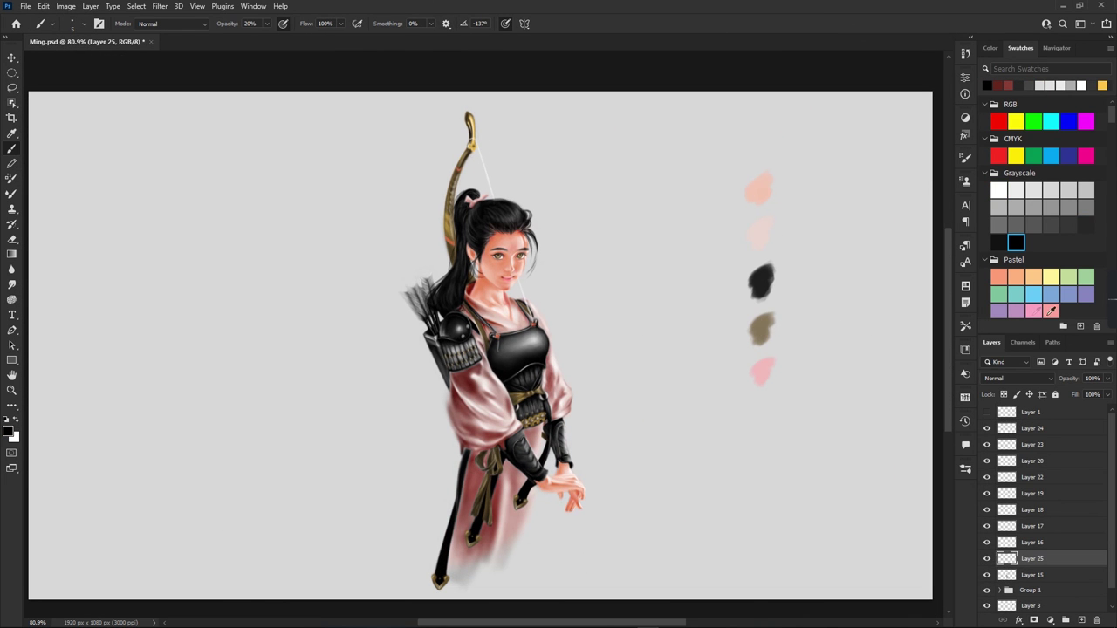